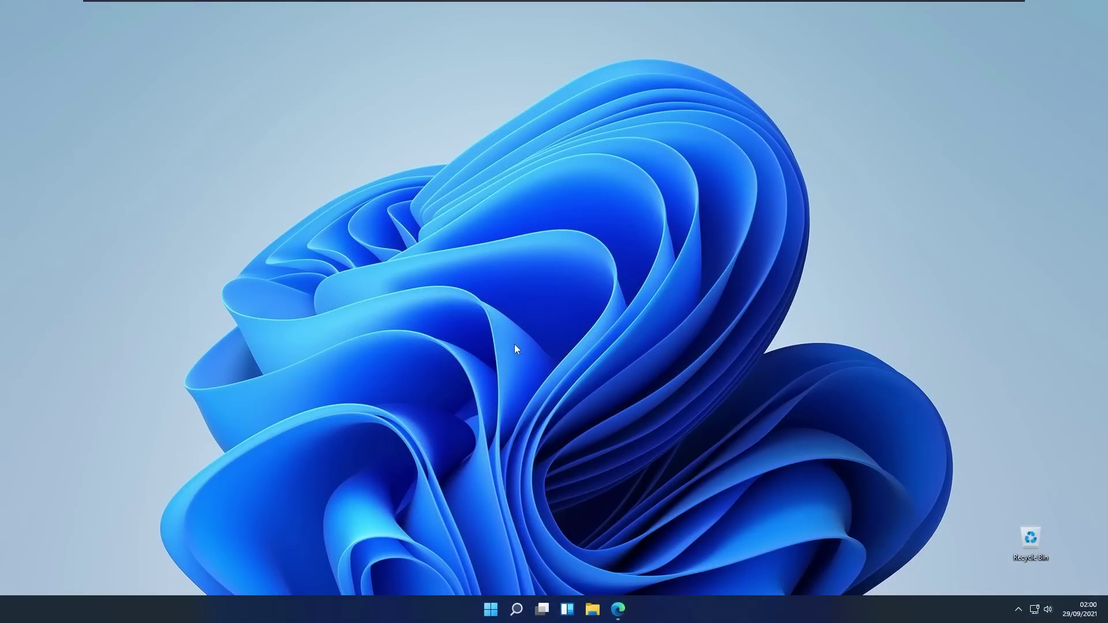
# Step: Bring up the browser on the RoundedTB GitHub repository and scroll through the page
pyautogui.click(618, 609)
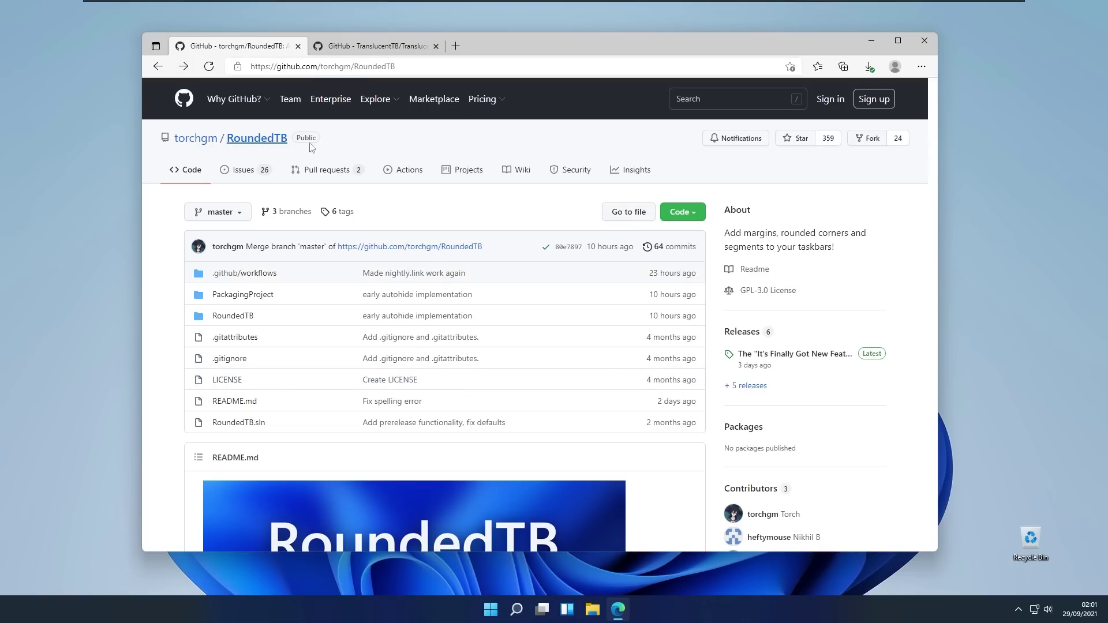
pyautogui.moveTo(485, 99)
pyautogui.scroll(-3, 519, 346)
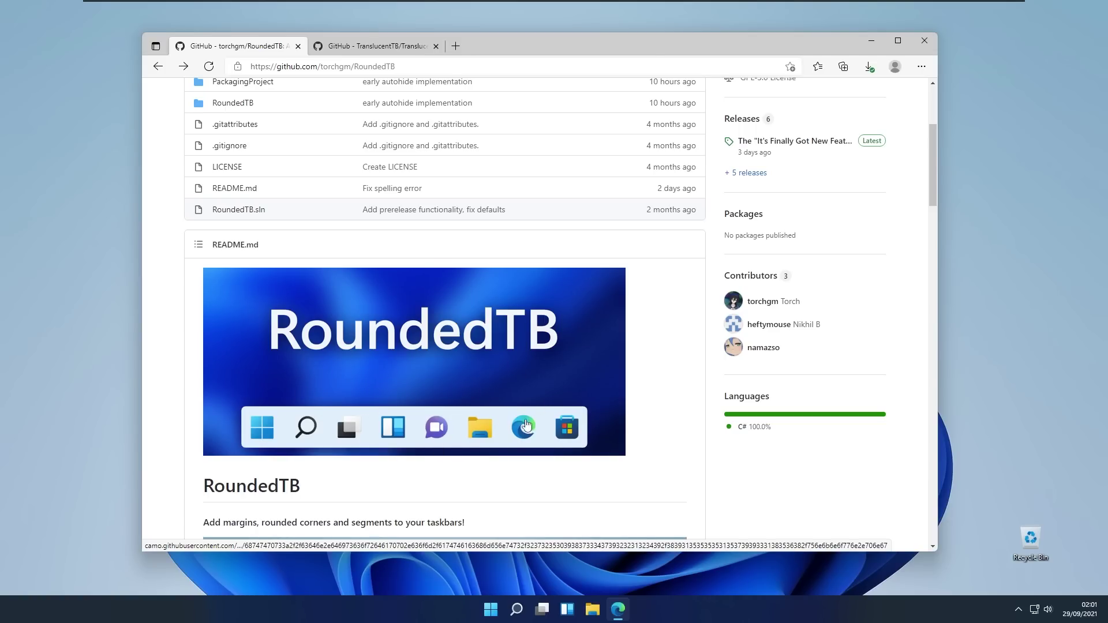
pyautogui.scroll(2, 512, 400)
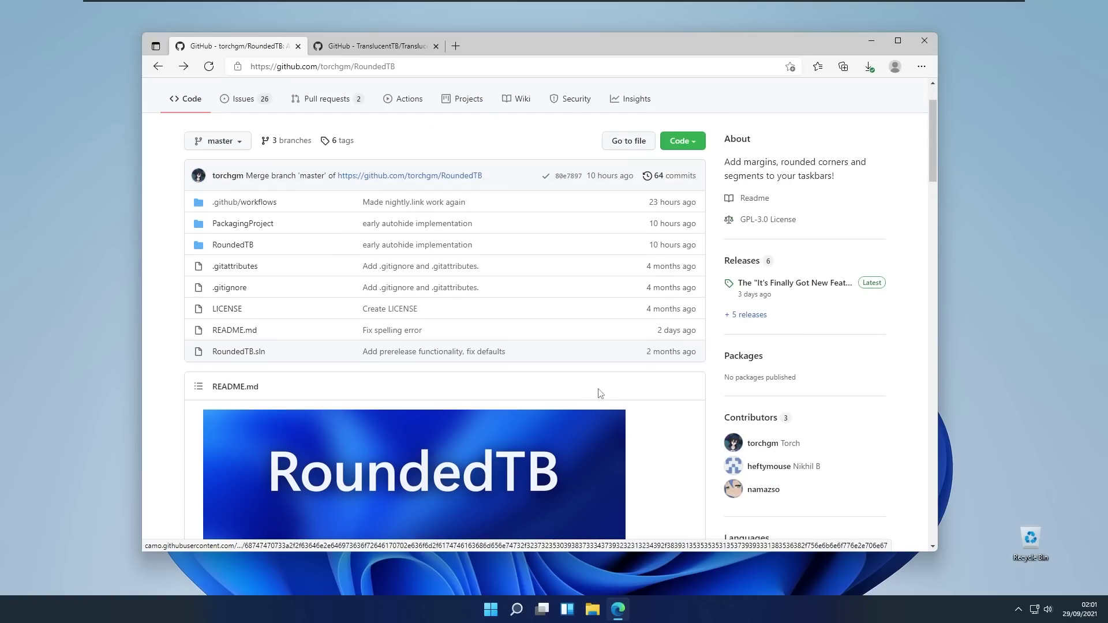
# Step: Open the RoundedTB releases list and scroll to the R3 release's RoundedTB_R3.zip asset
pyautogui.click(755, 315)
pyautogui.scroll(-2, 570, 285)
pyautogui.scroll(-4, 570, 285)
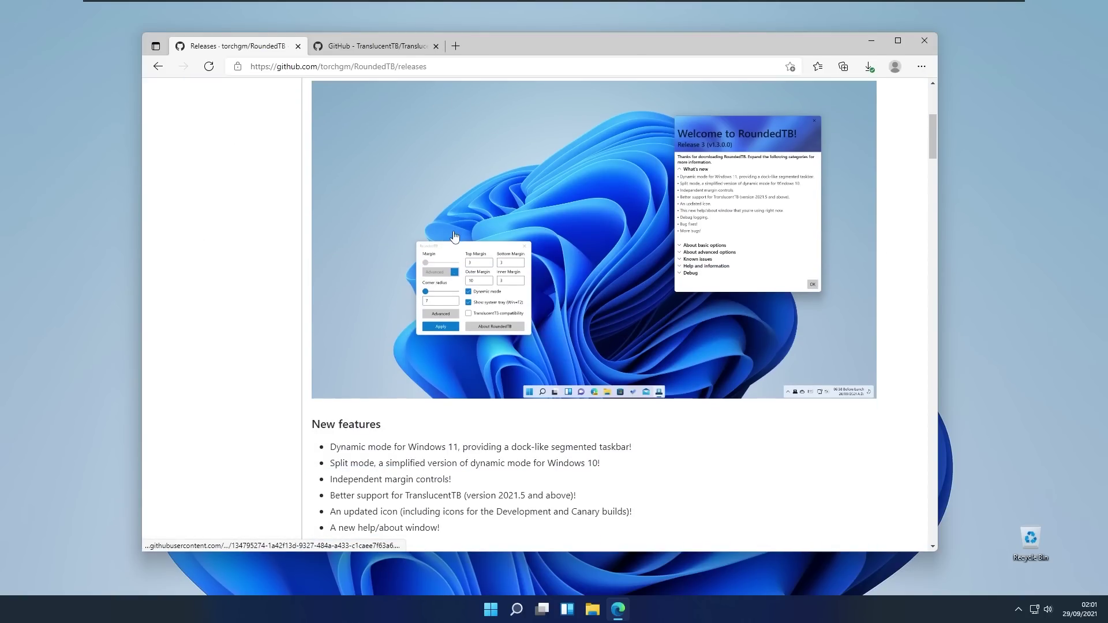
pyautogui.scroll(6, 570, 285)
pyautogui.scroll(-2, 612, 269)
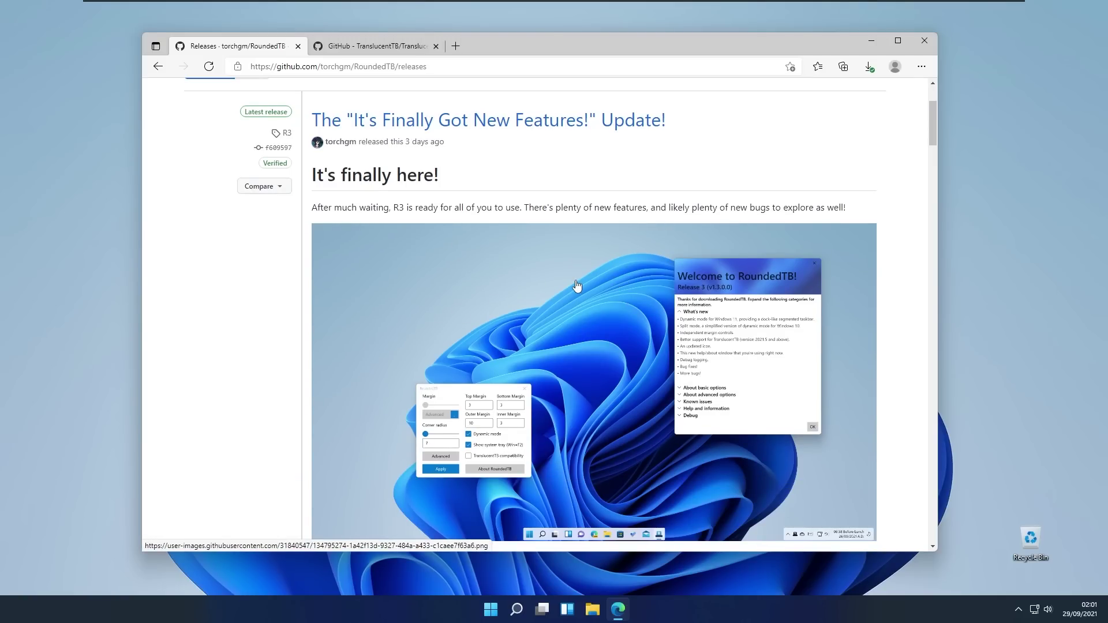
pyautogui.scroll(-9, 576, 285)
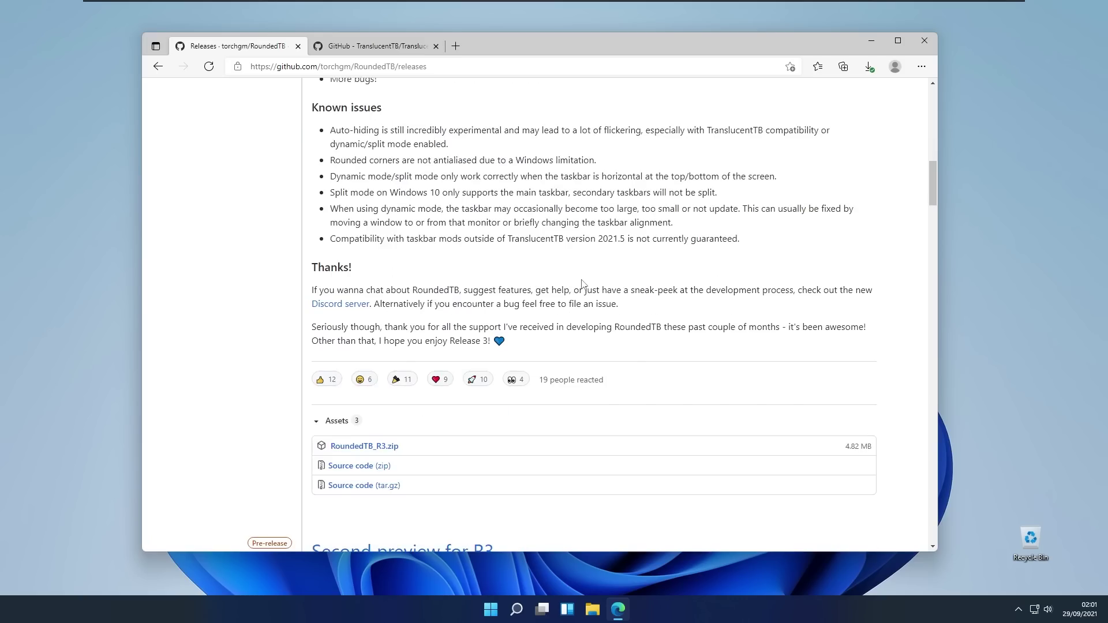
pyautogui.scroll(-1, 581, 284)
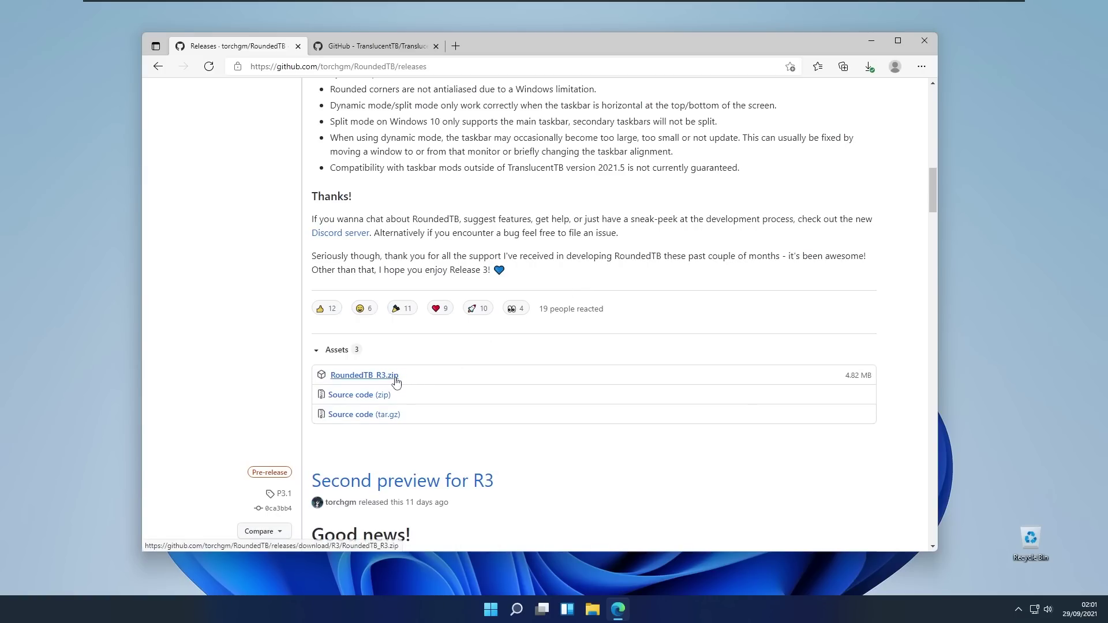
# Step: Minimize the browser and open the Downloads folder in File Explorer
pyautogui.click(871, 40)
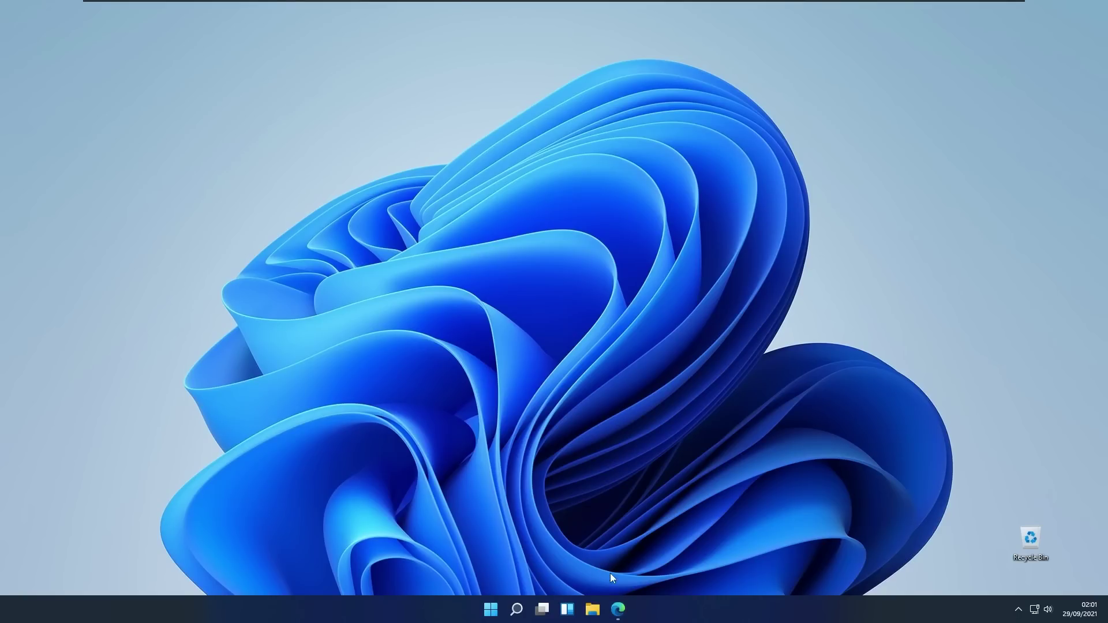
pyautogui.click(592, 608)
pyautogui.click(562, 237)
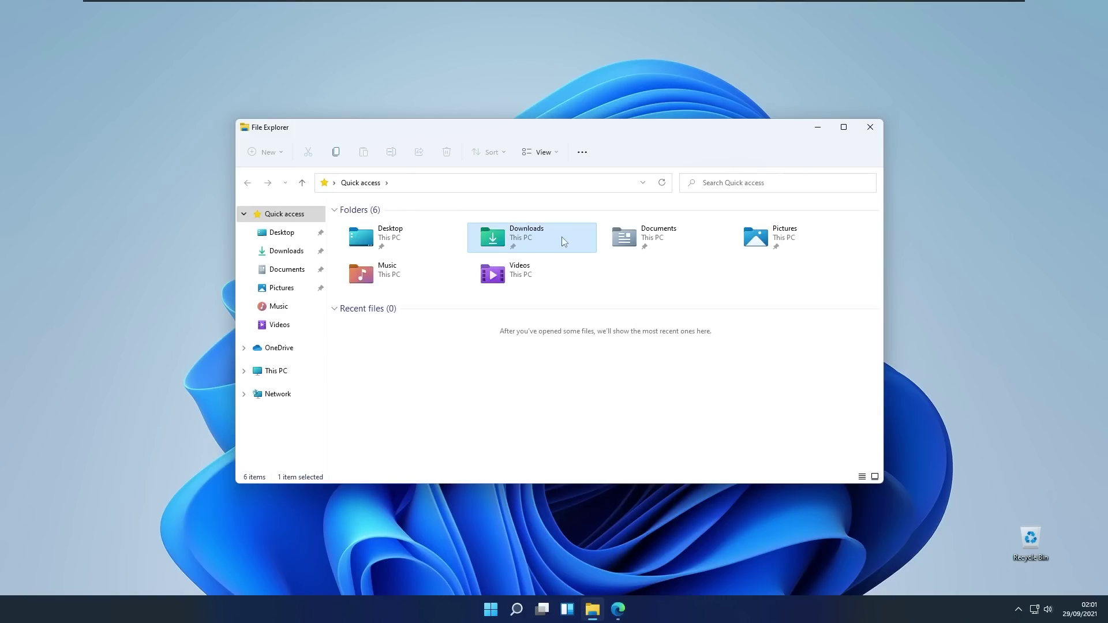
pyautogui.doubleClick(562, 236)
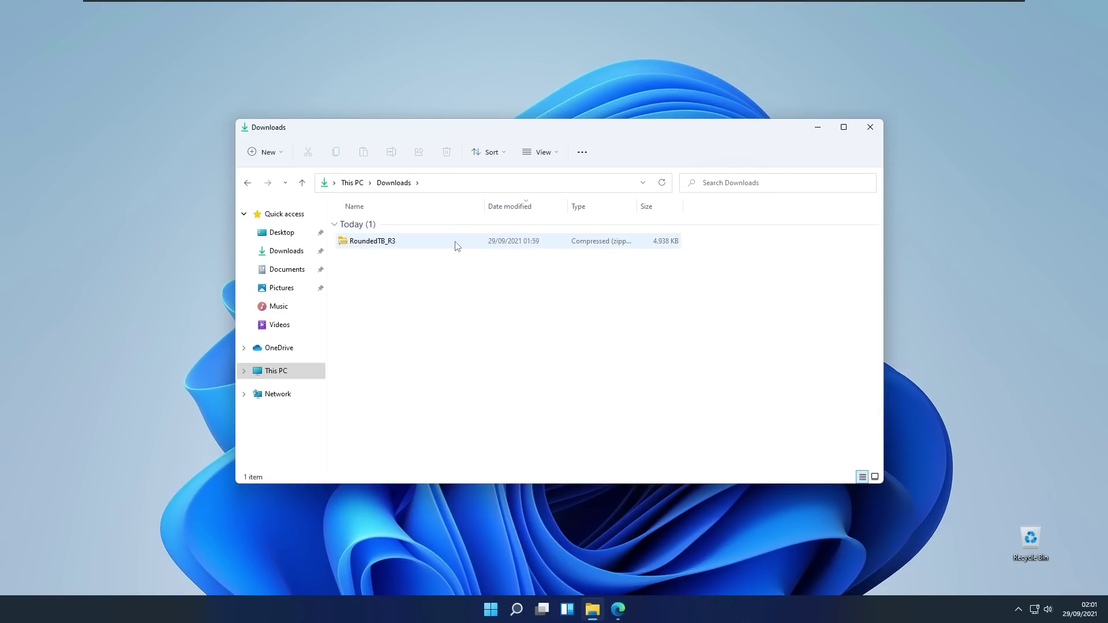
# Step: Extract RoundedTB_R3.zip into a new RoundedTB_R3 folder in Downloads
pyautogui.click(457, 247)
pyautogui.rightClick(453, 245)
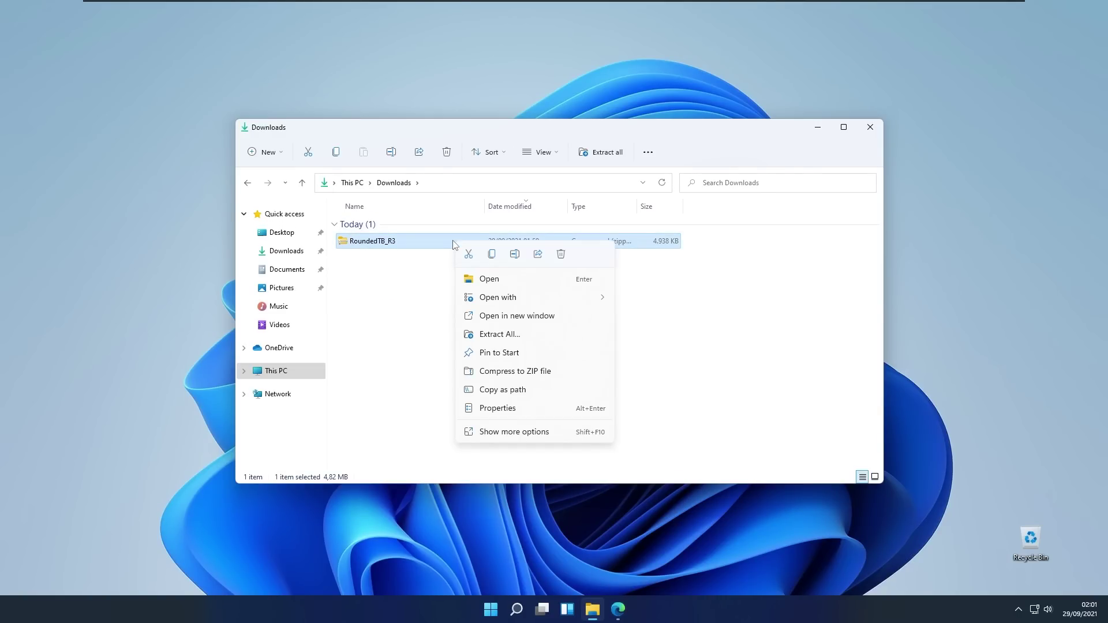
pyautogui.click(537, 335)
pyautogui.click(658, 414)
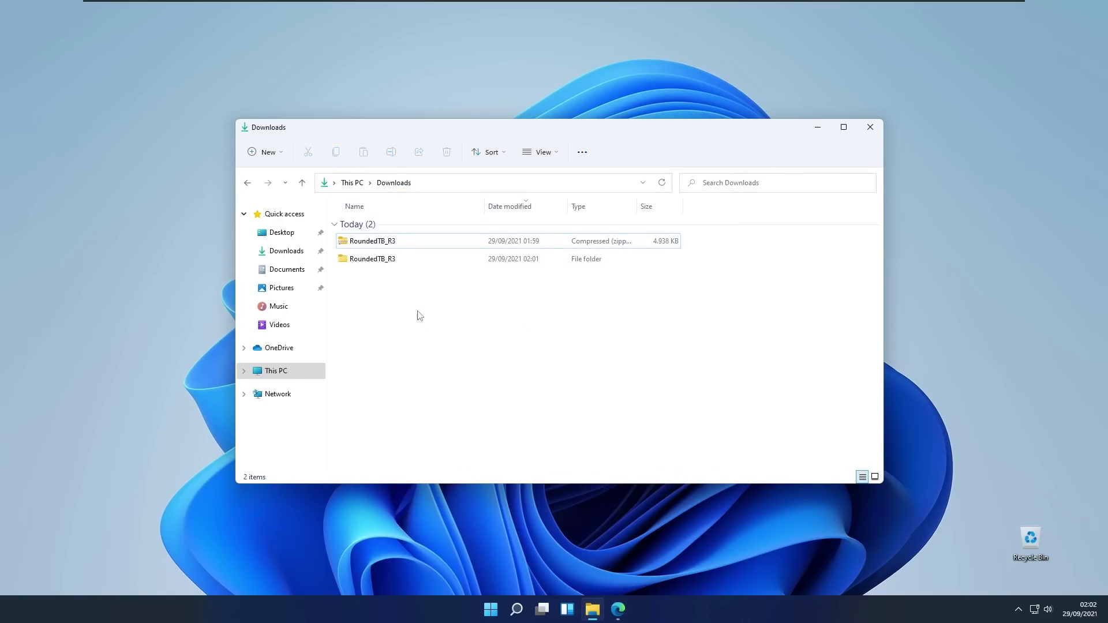
pyautogui.click(432, 263)
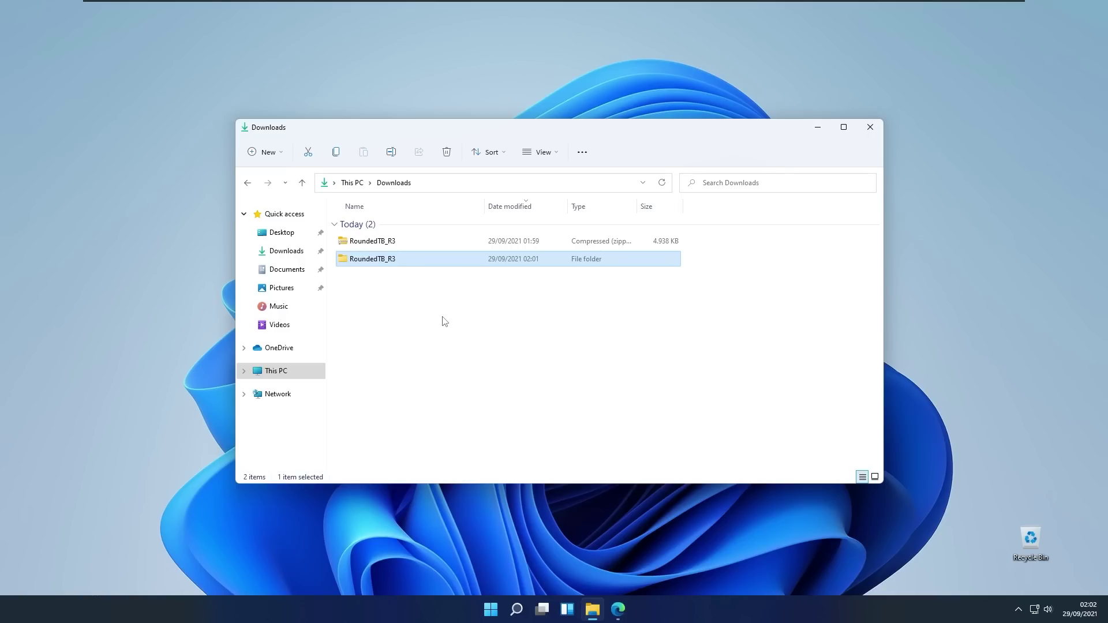
# Step: Cut the RoundedTB_R3 folder and go to Local Disk (C:) under This PC
pyautogui.rightClick(429, 265)
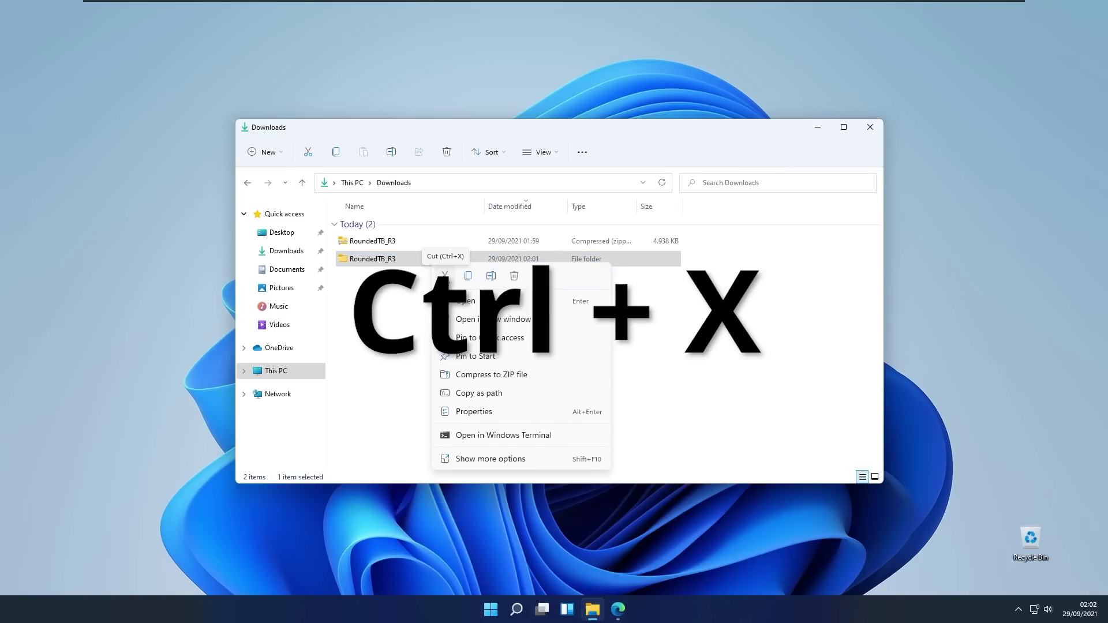
pyautogui.click(445, 275)
pyautogui.click(306, 372)
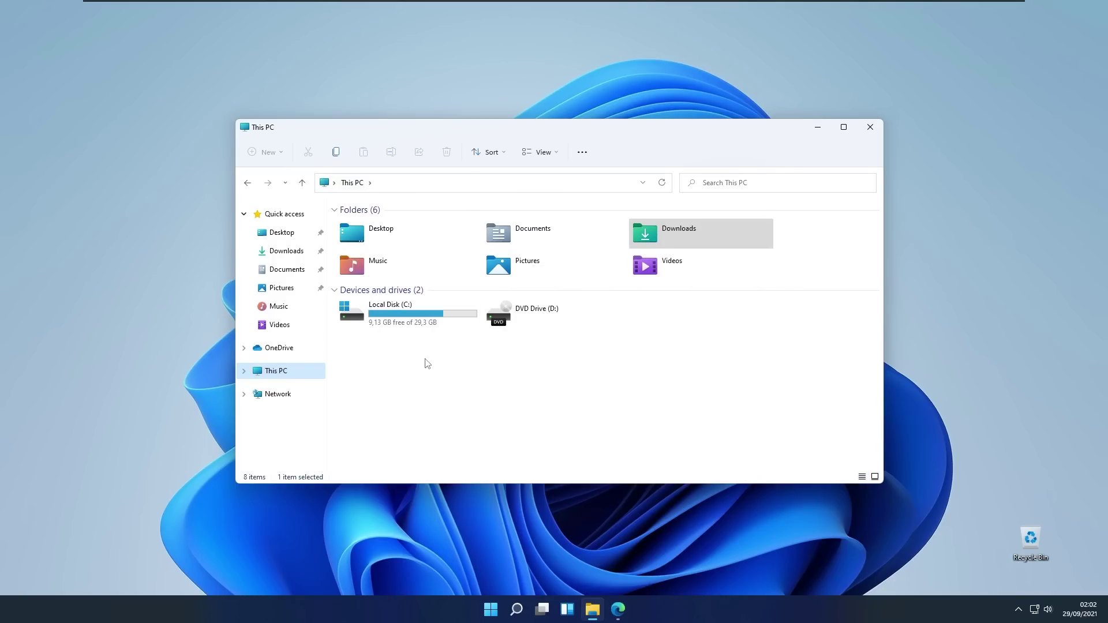
pyautogui.doubleClick(430, 316)
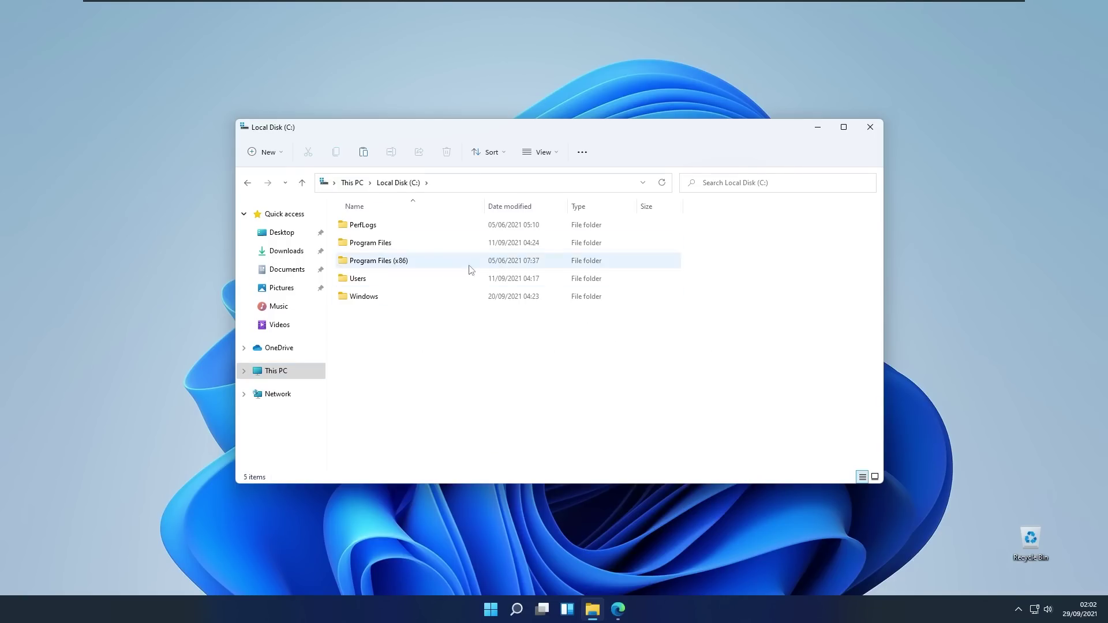
# Step: Create a 'Tweaks' folder on C: and paste RoundedTB_R3 into it
pyautogui.hotkey('ctrl', 'shift', 'n')
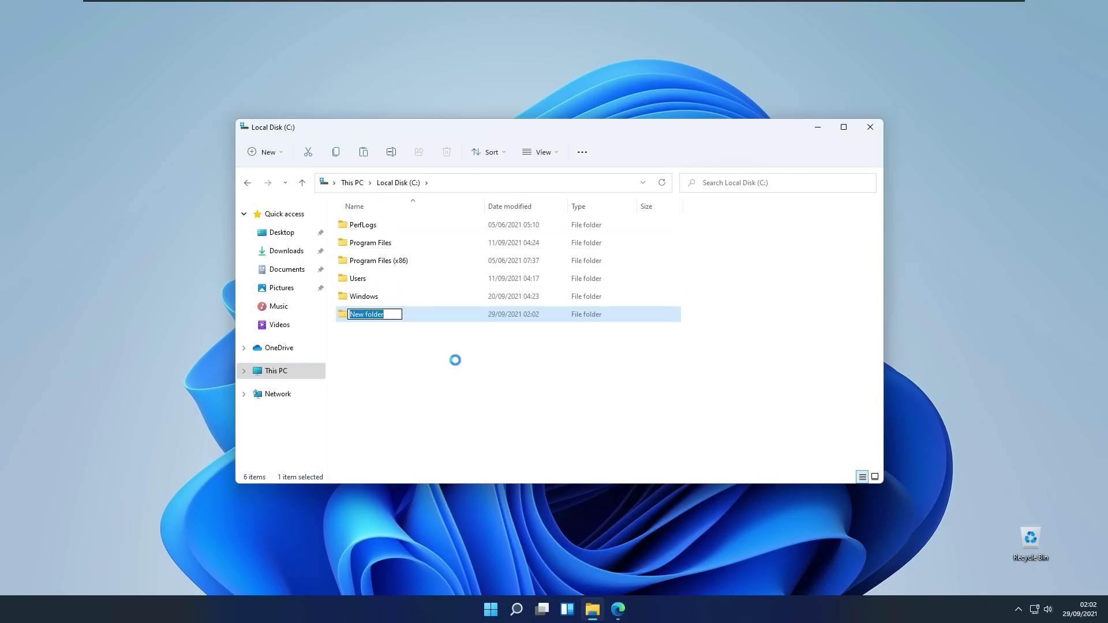
pyautogui.write('Tweaks')
pyautogui.press('Return')
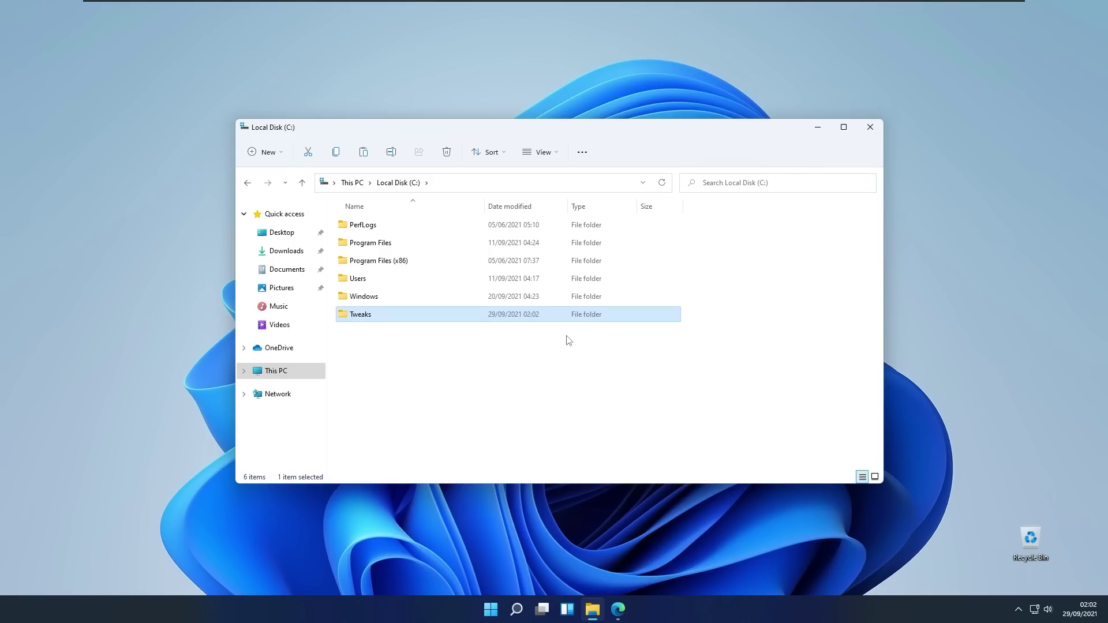
pyautogui.doubleClick(569, 316)
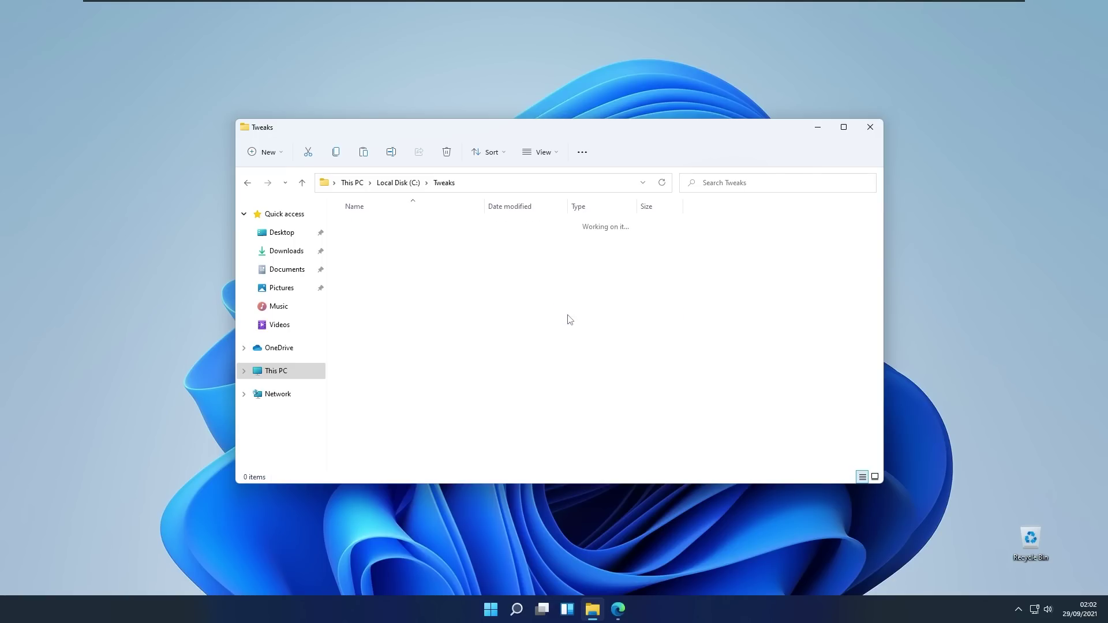
pyautogui.click(363, 152)
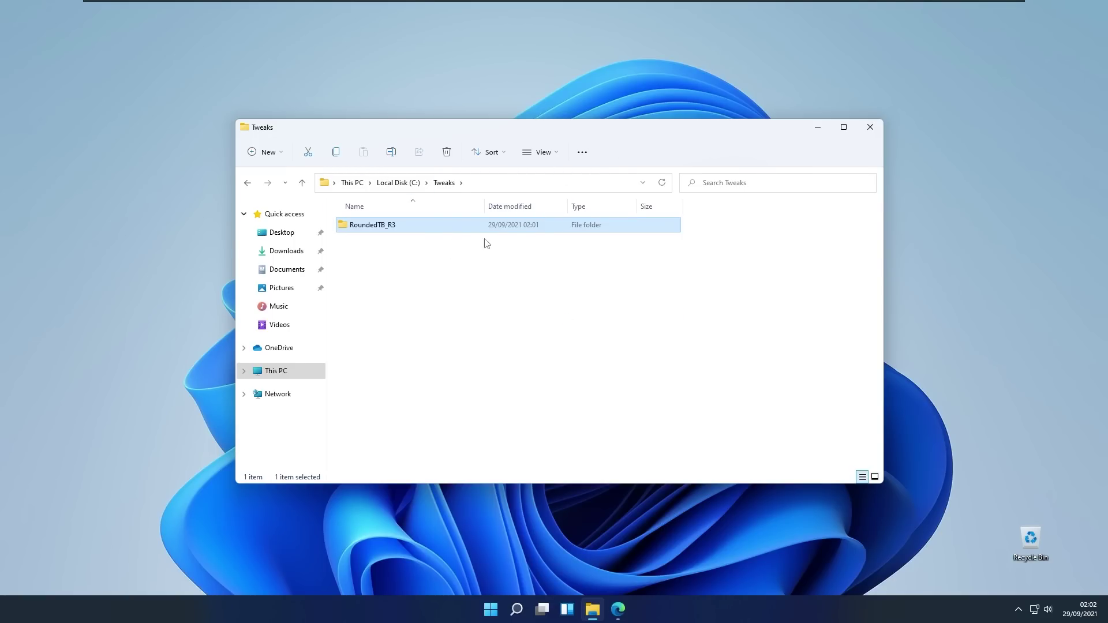
# Step: Launch RoundedTB from Tweaks\RoundedTB_R3, allowing it through SmartScreen with Run anyway
pyautogui.doubleClick(450, 225)
pyautogui.scroll(-15, 477, 310)
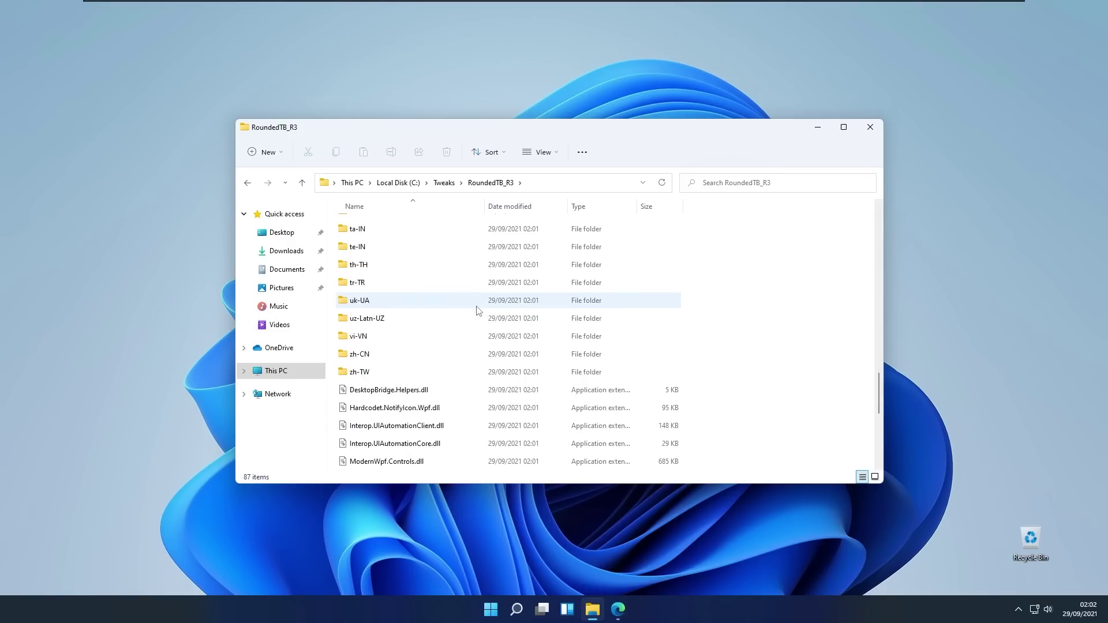
pyautogui.scroll(-4, 477, 310)
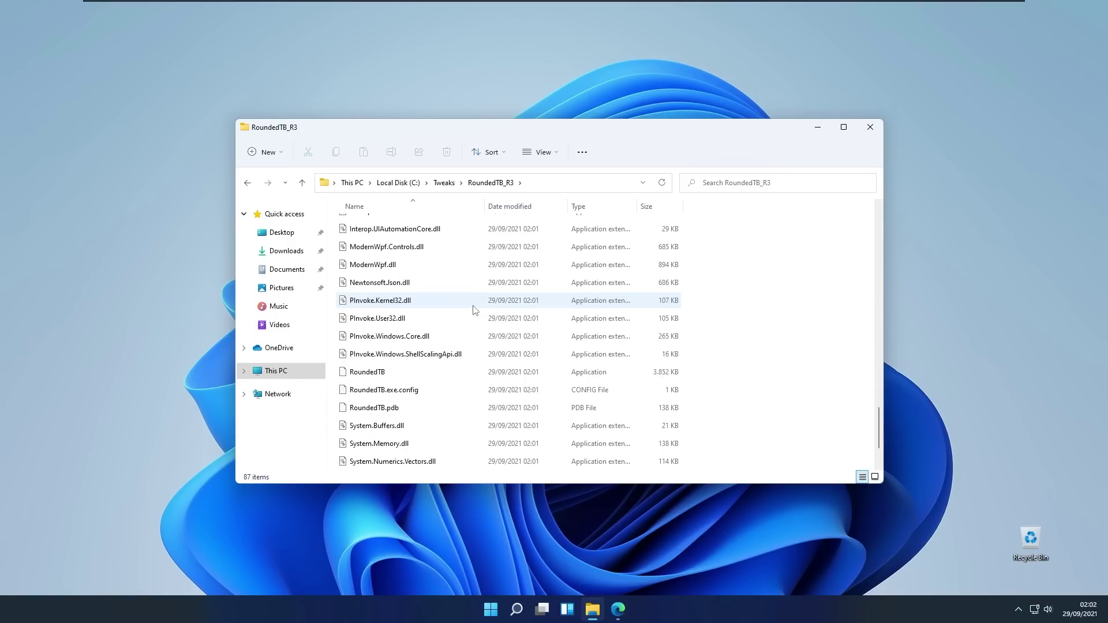
pyautogui.doubleClick(425, 374)
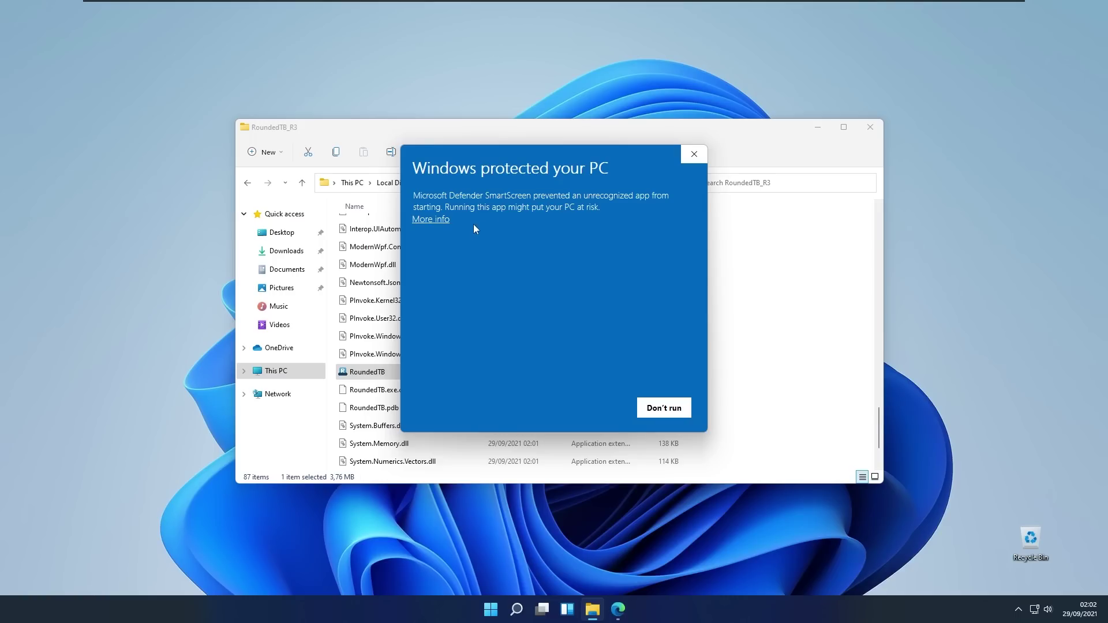
pyautogui.click(437, 221)
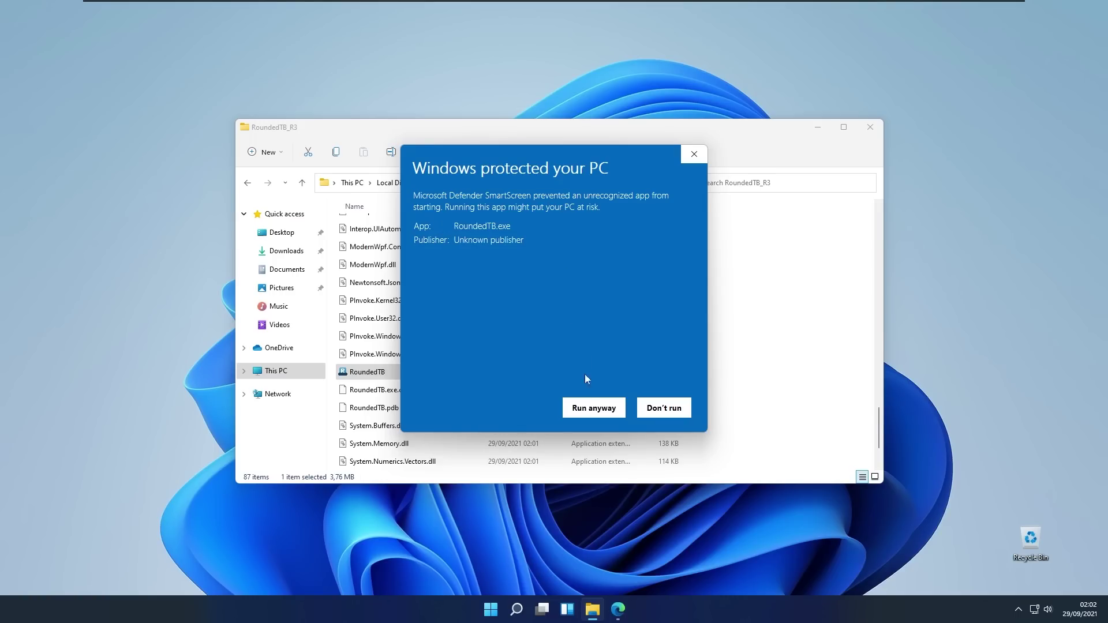
pyautogui.click(594, 408)
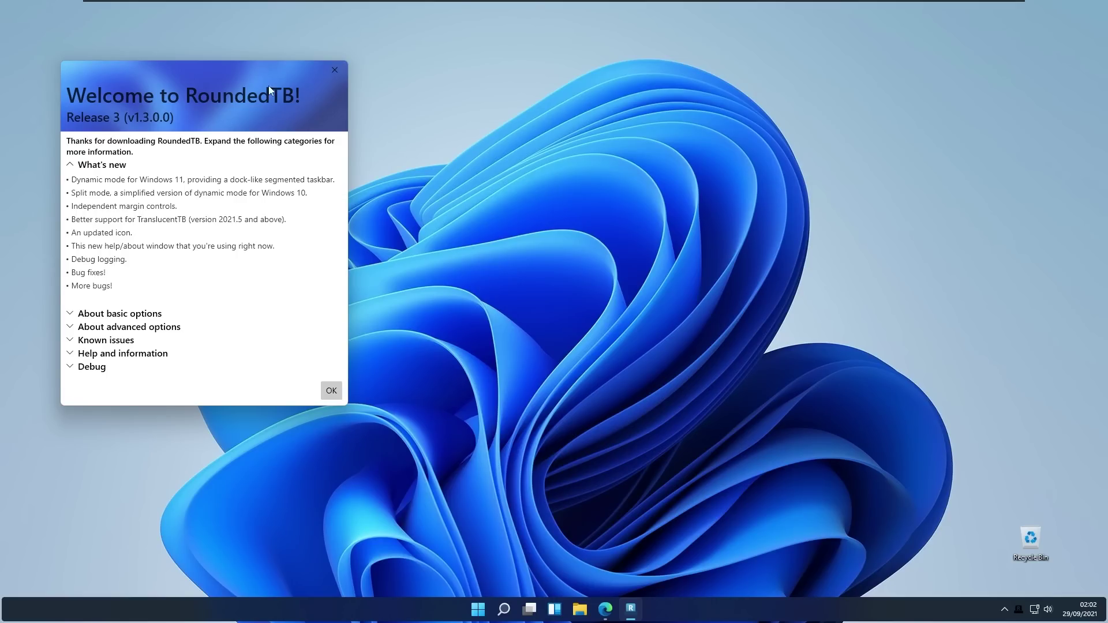
# Step: Center the RoundedTB Welcome window, collapse What's new, and close it with OK
pyautogui.moveTo(250, 68); pyautogui.dragTo(583, 111)
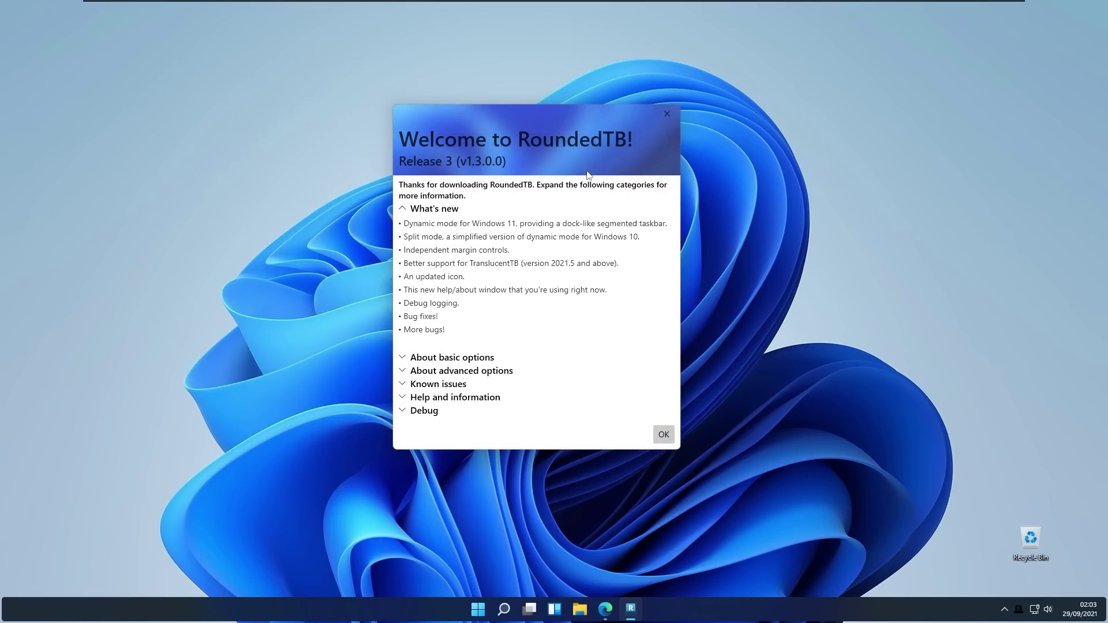
pyautogui.click(445, 212)
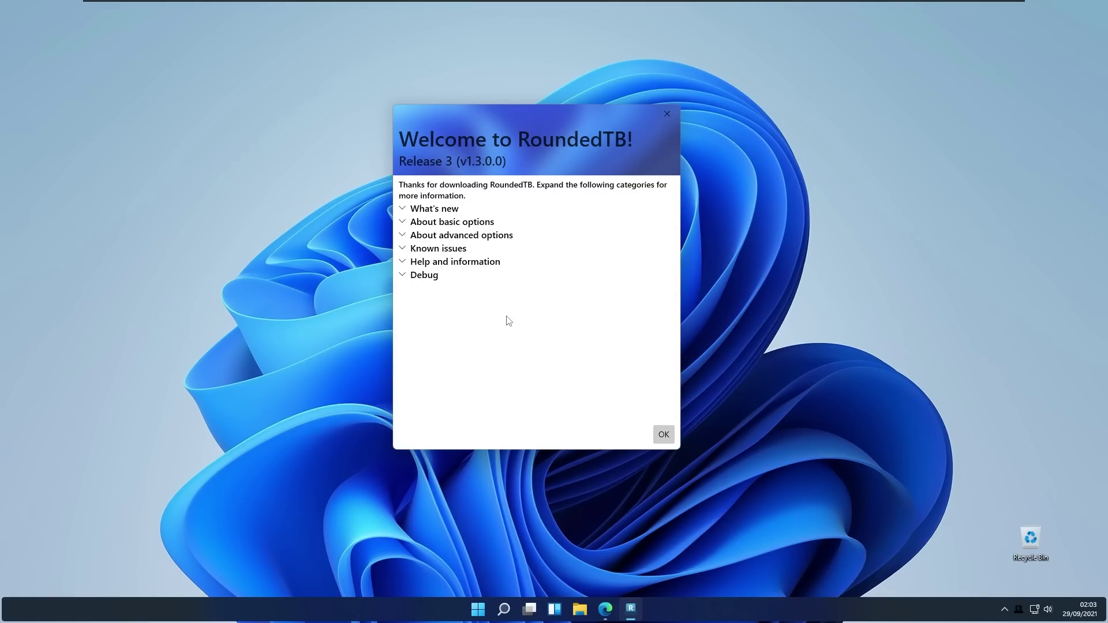
pyautogui.click(664, 436)
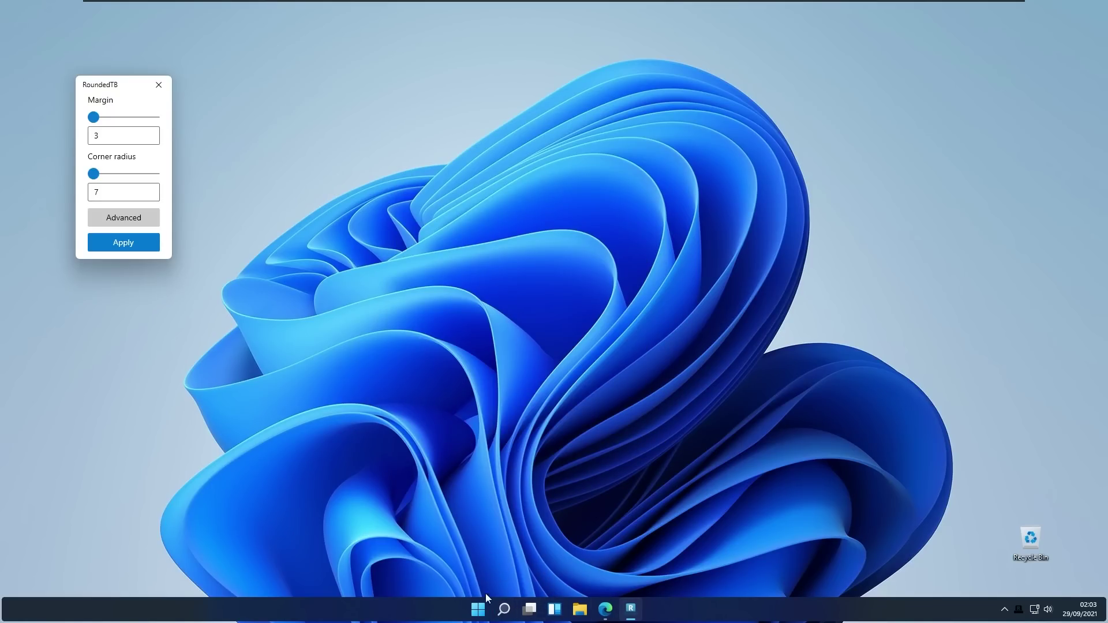
pyautogui.moveTo(124, 108); pyautogui.dragTo(523, 201)
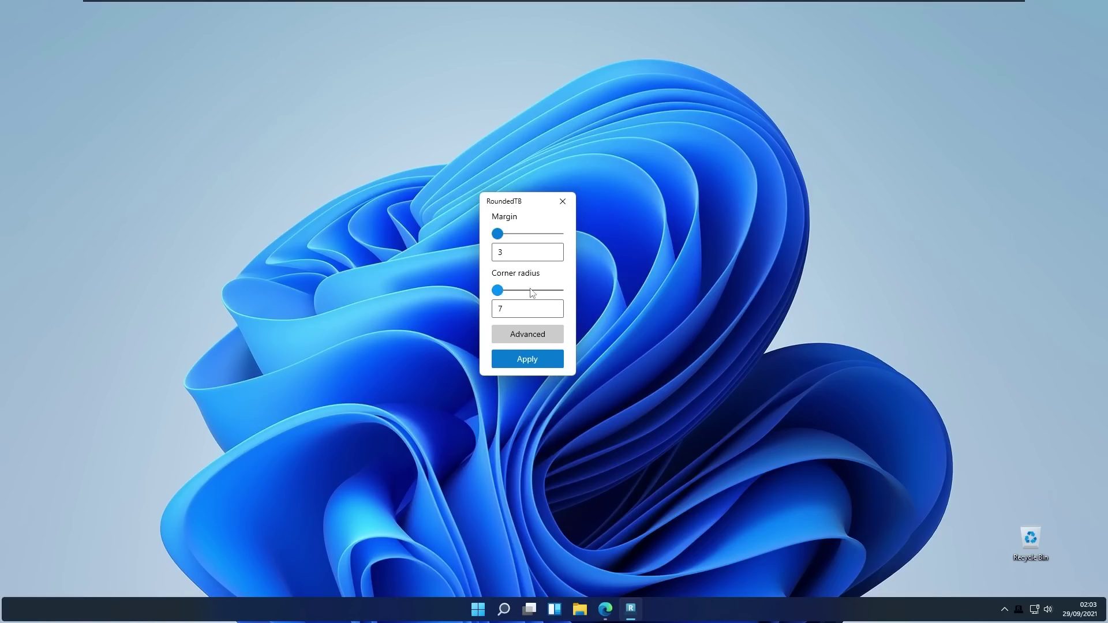
pyautogui.click(546, 339)
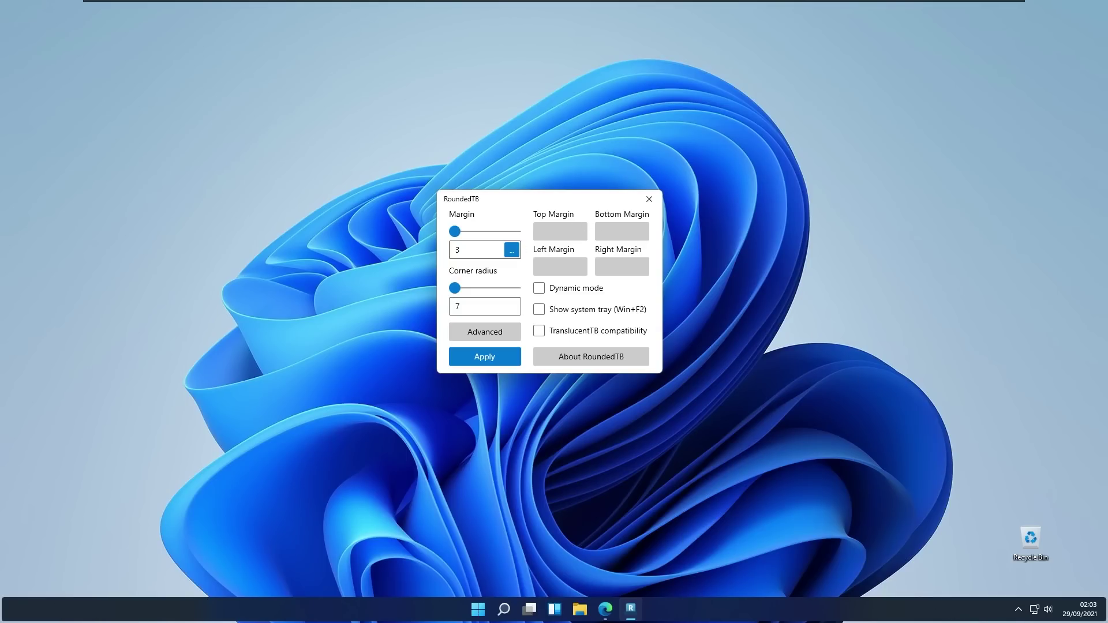
# Step: Set Margin to 0 and Corner radius to 10 and apply them
pyautogui.doubleClick(474, 246)
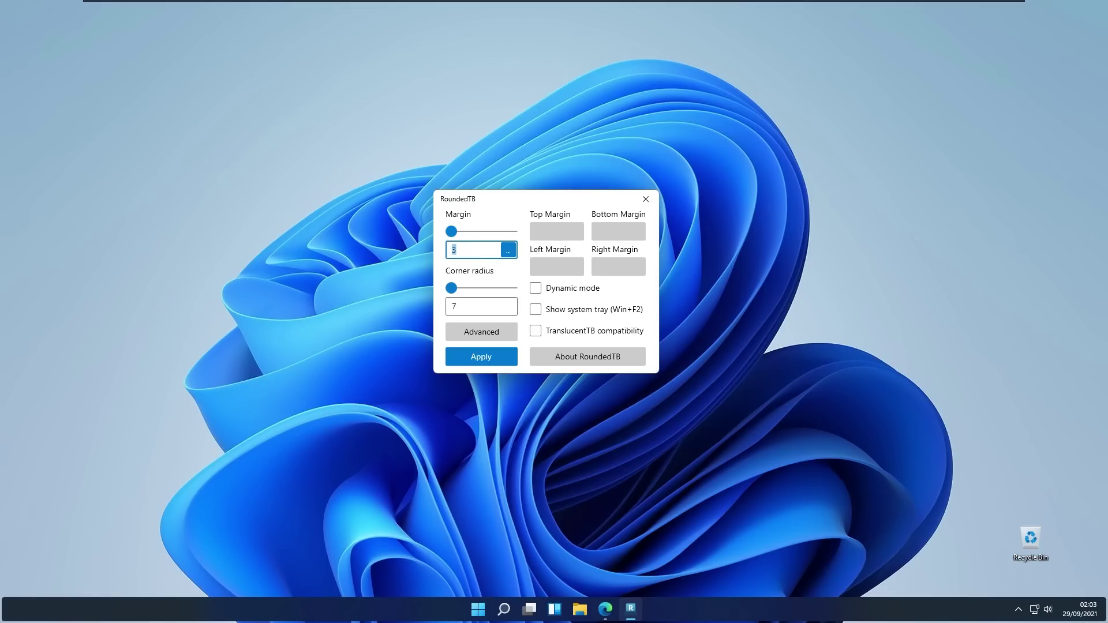
pyautogui.write('0')
pyautogui.doubleClick(454, 306)
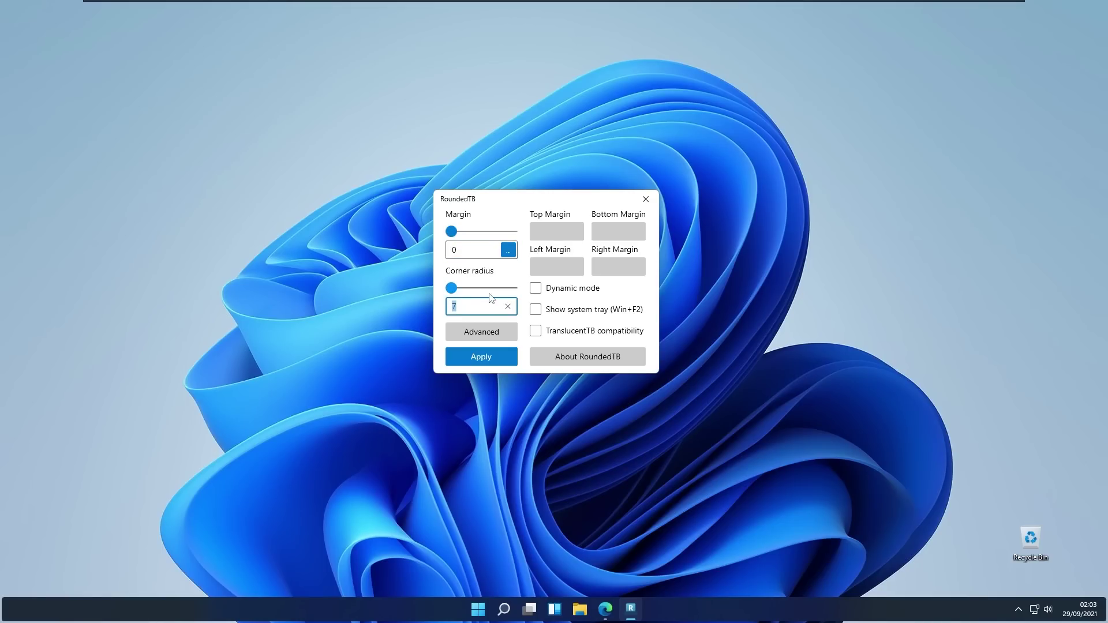
pyautogui.write('10')
pyautogui.click(495, 356)
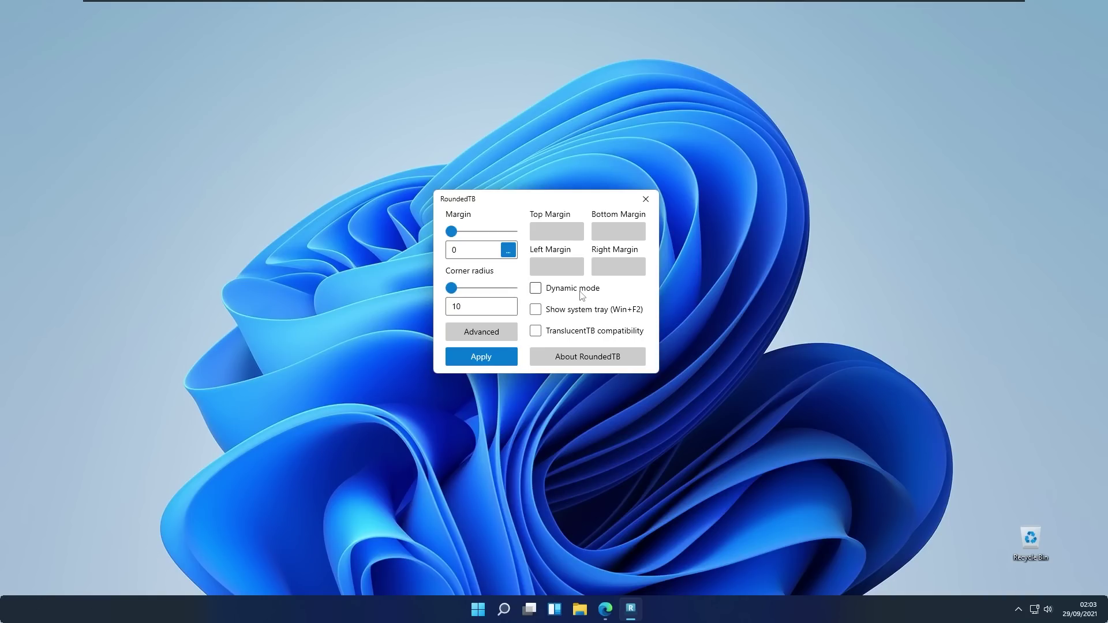
# Step: Enable Dynamic mode and apply it to the taskbar
pyautogui.moveTo(559, 202); pyautogui.dragTo(555, 202)
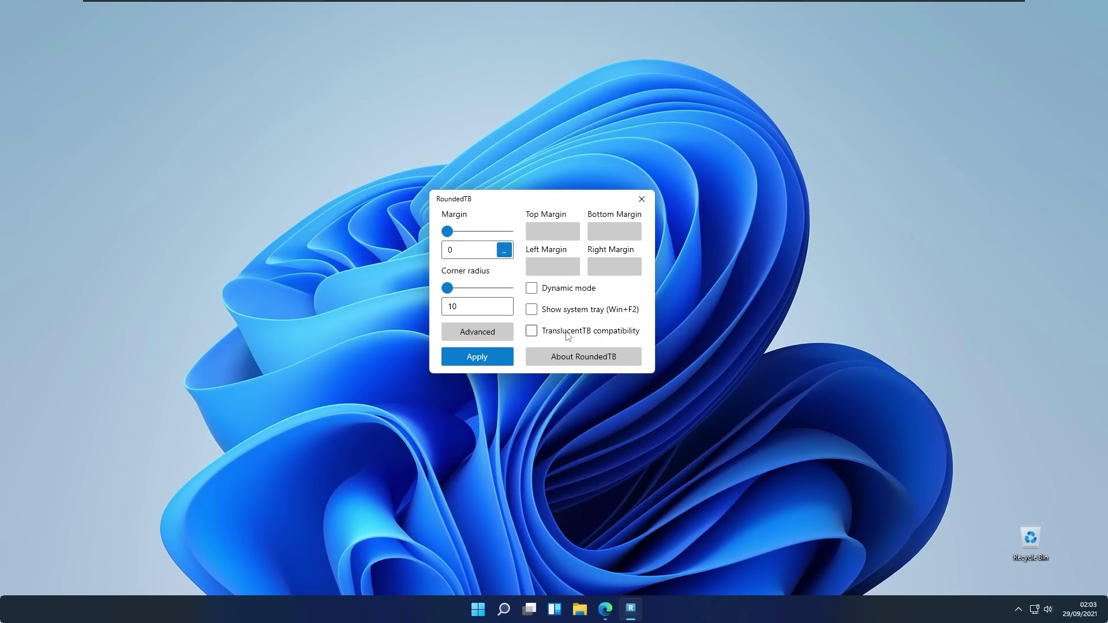
pyautogui.click(571, 290)
pyautogui.click(495, 358)
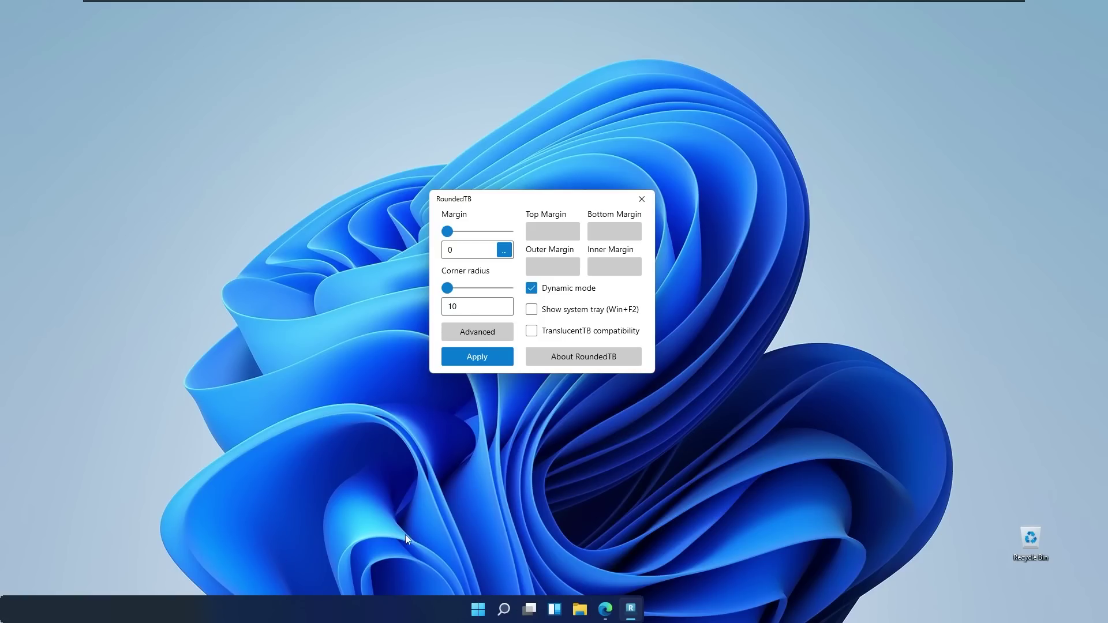
pyautogui.rightClick(430, 607)
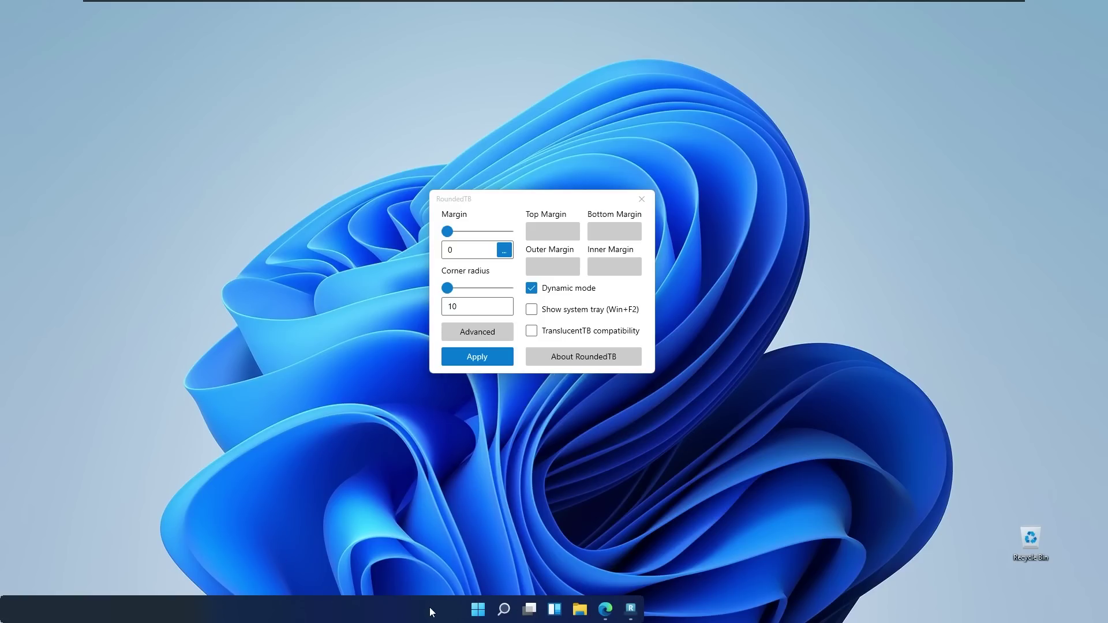
pyautogui.click(471, 585)
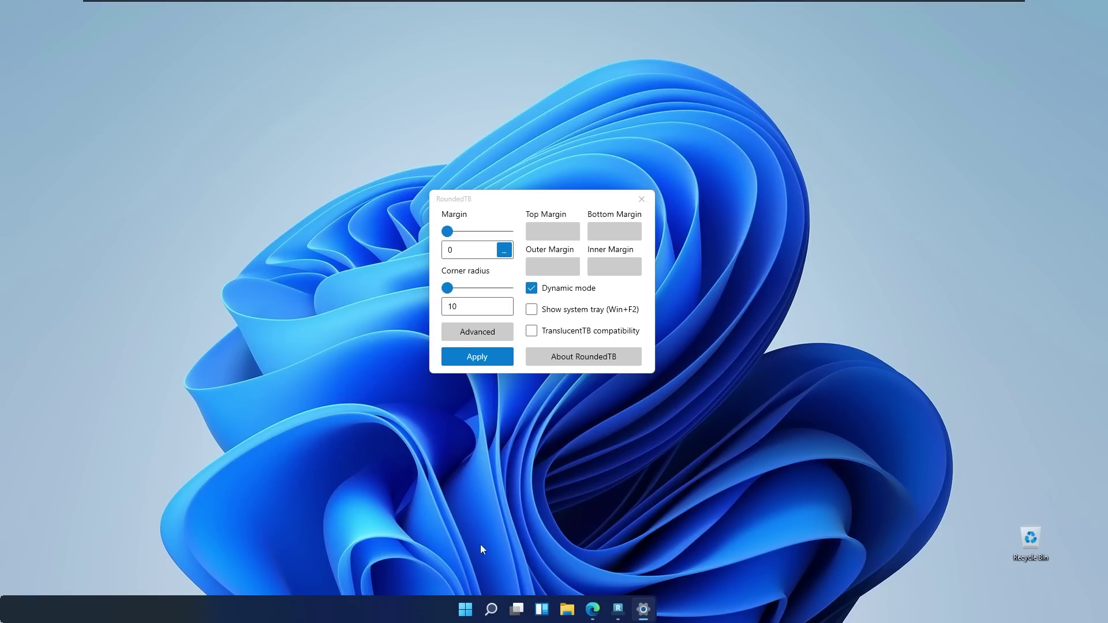
pyautogui.moveTo(499, 86); pyautogui.dragTo(527, 89)
pyautogui.scroll(-4, 553, 349)
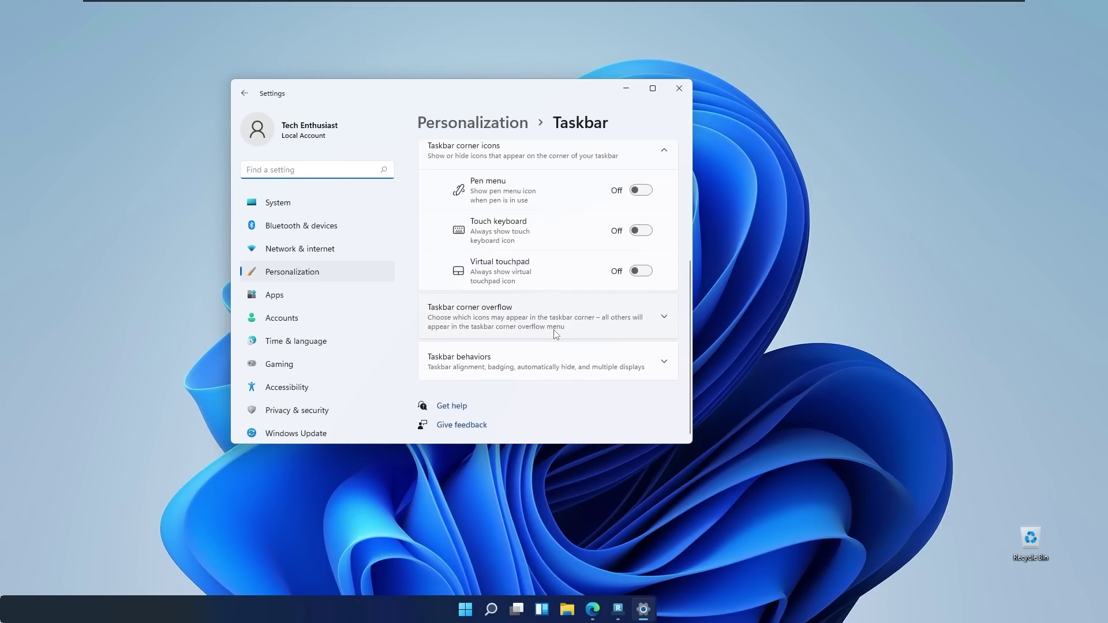
pyautogui.click(496, 364)
pyautogui.scroll(-3, 484, 306)
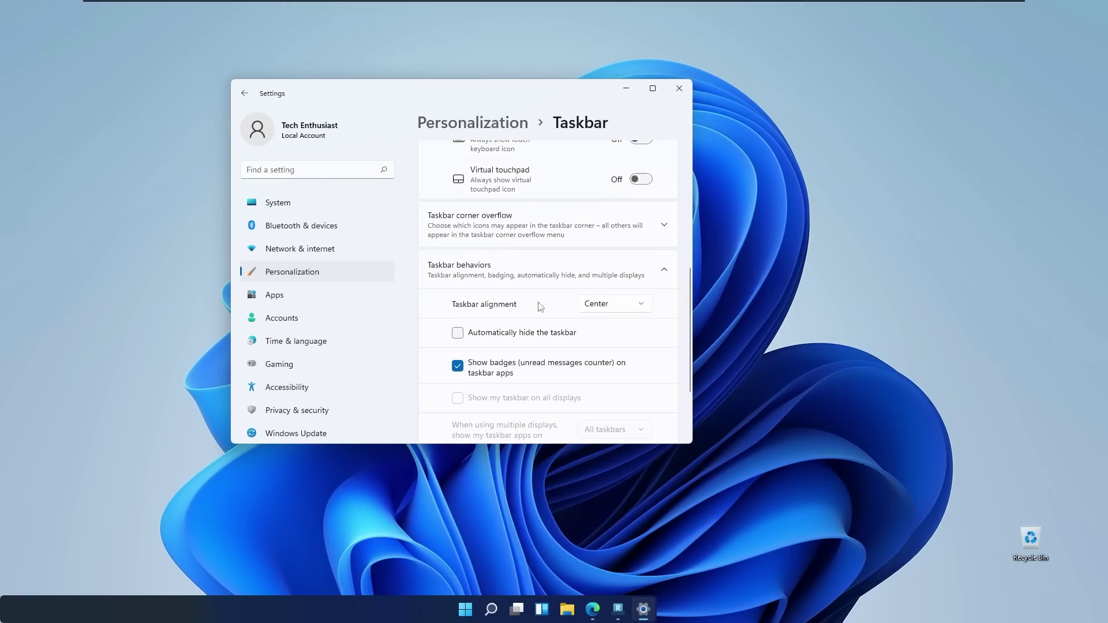
pyautogui.click(588, 313)
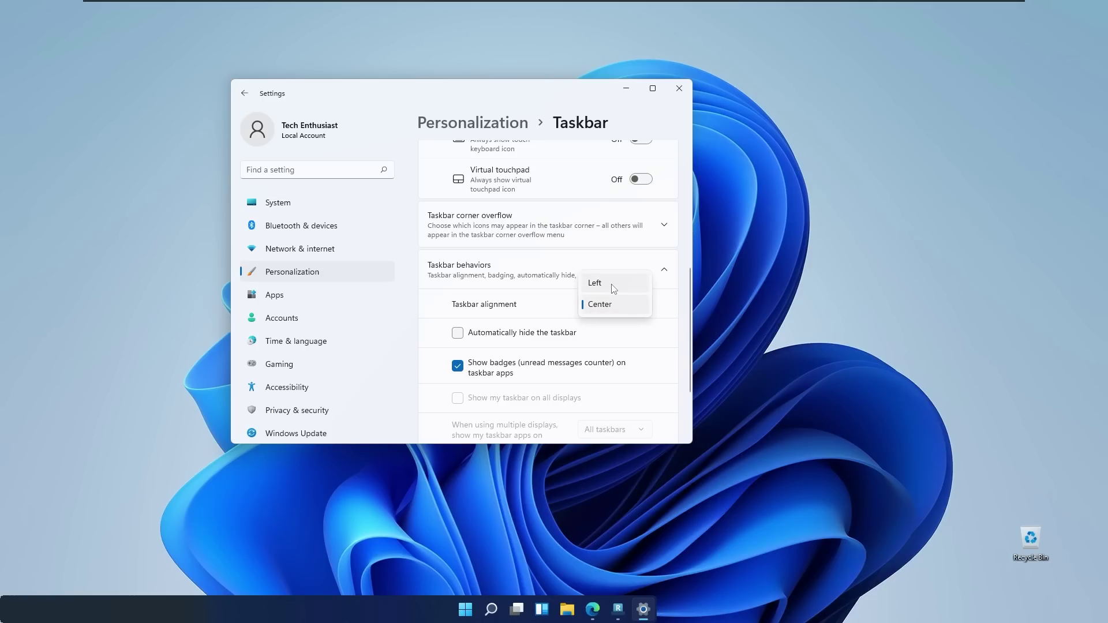
pyautogui.click(606, 280)
pyautogui.click(599, 311)
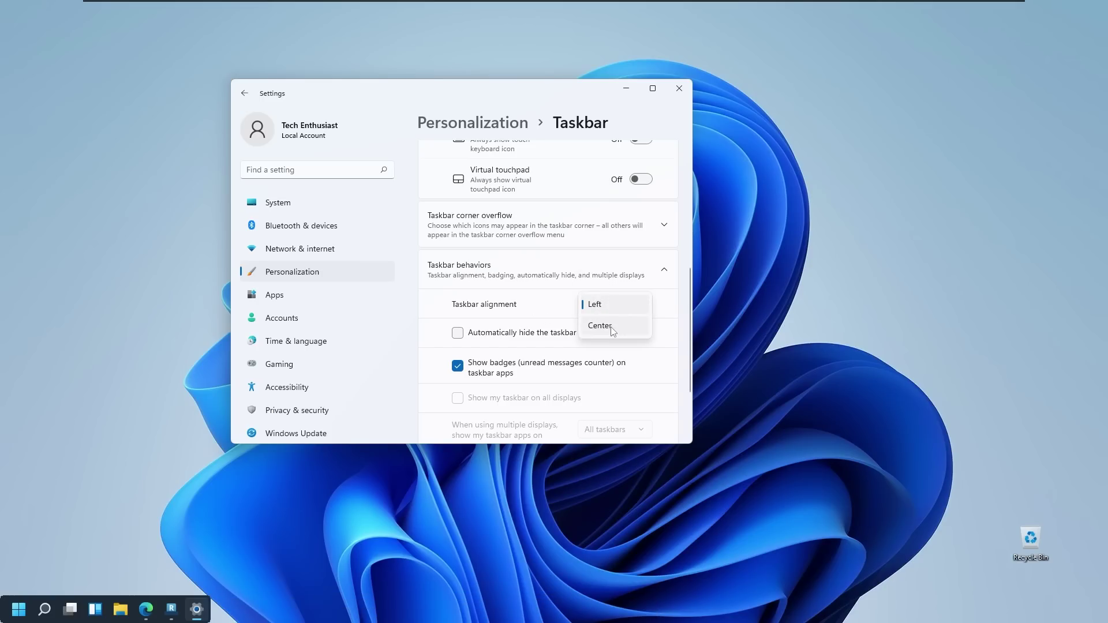
pyautogui.click(610, 327)
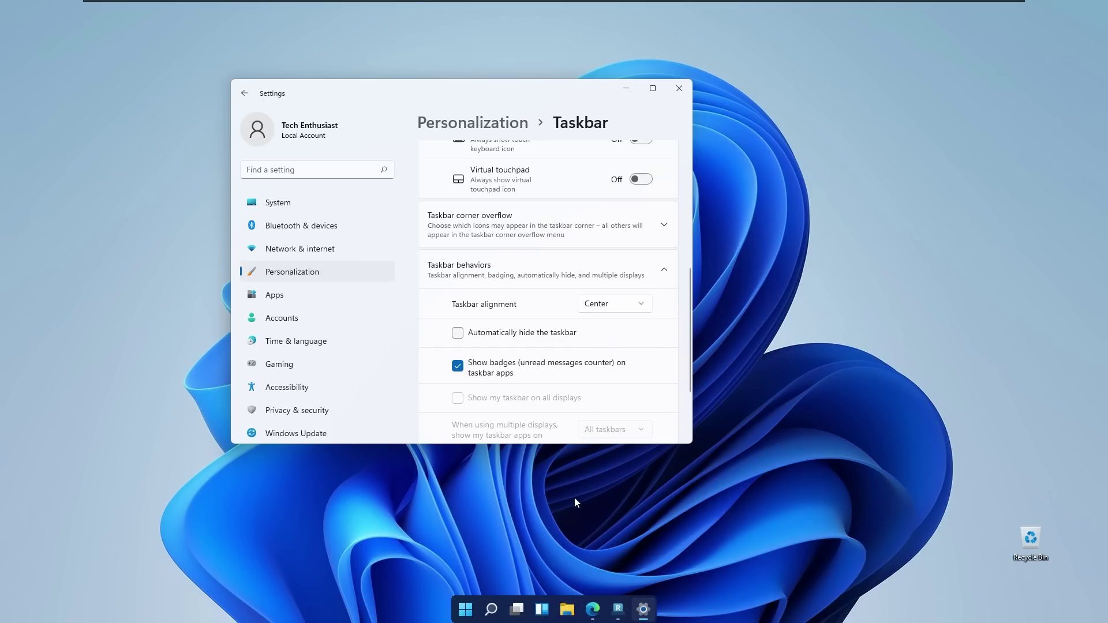
pyautogui.click(679, 88)
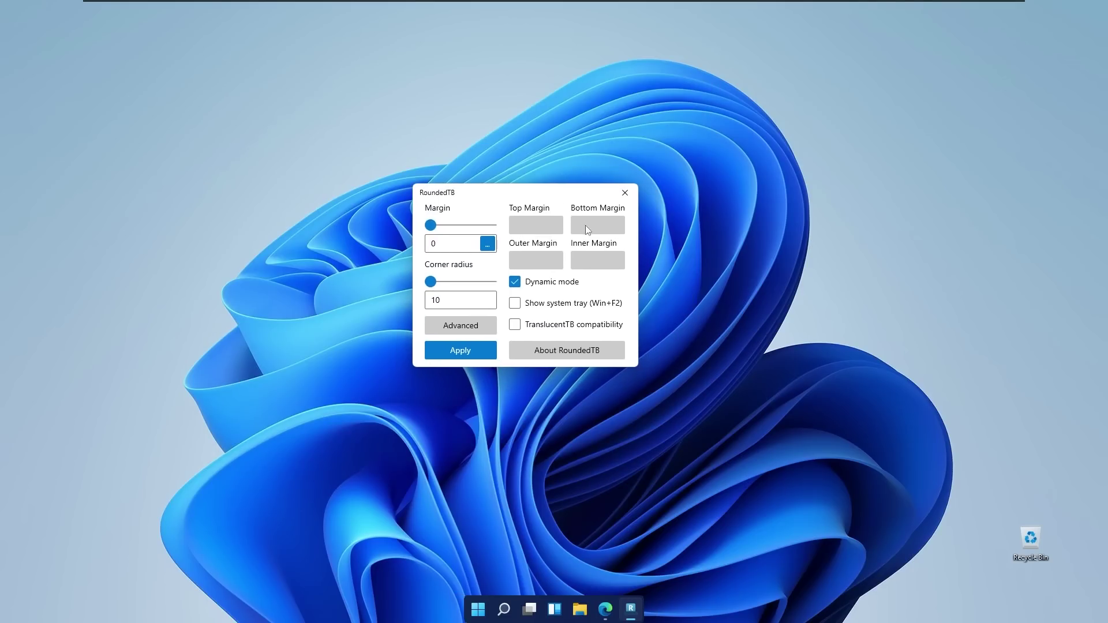
pyautogui.moveTo(571, 199); pyautogui.dragTo(576, 197)
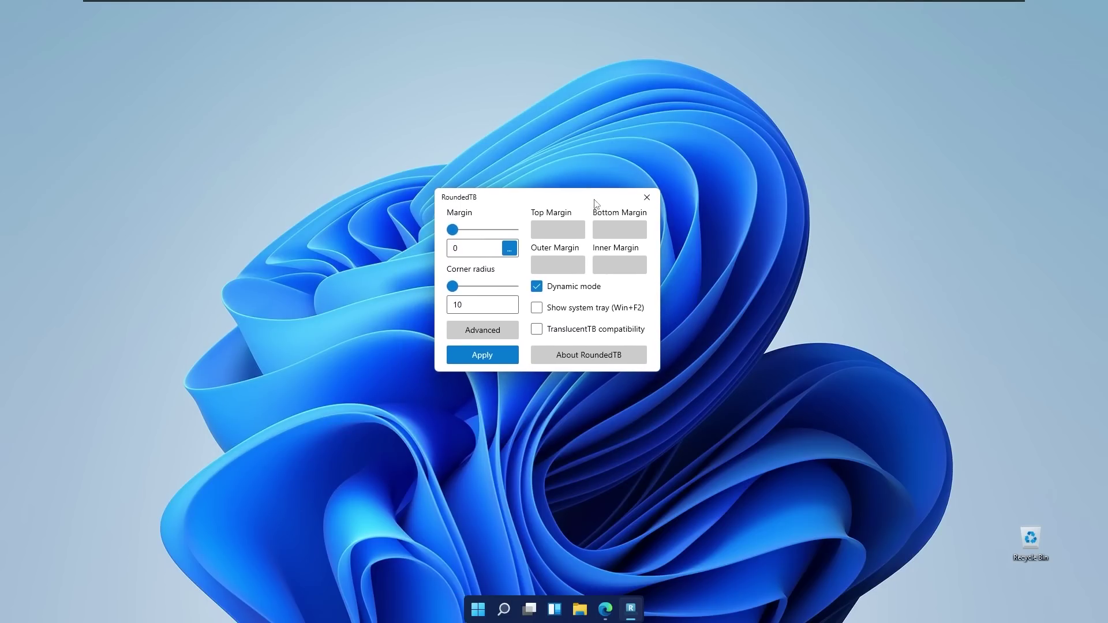
# Step: Show the system tray as a separate piece and enable TranslucentTB compatibility
pyautogui.click(573, 315)
pyautogui.click(491, 362)
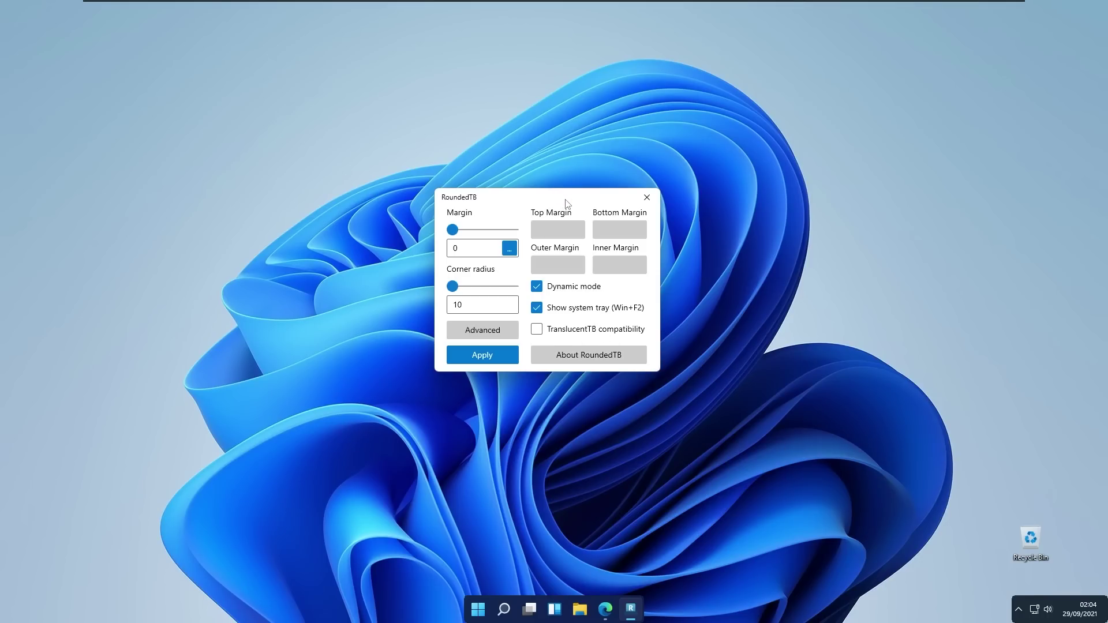
pyautogui.click(579, 329)
pyautogui.click(363, 332)
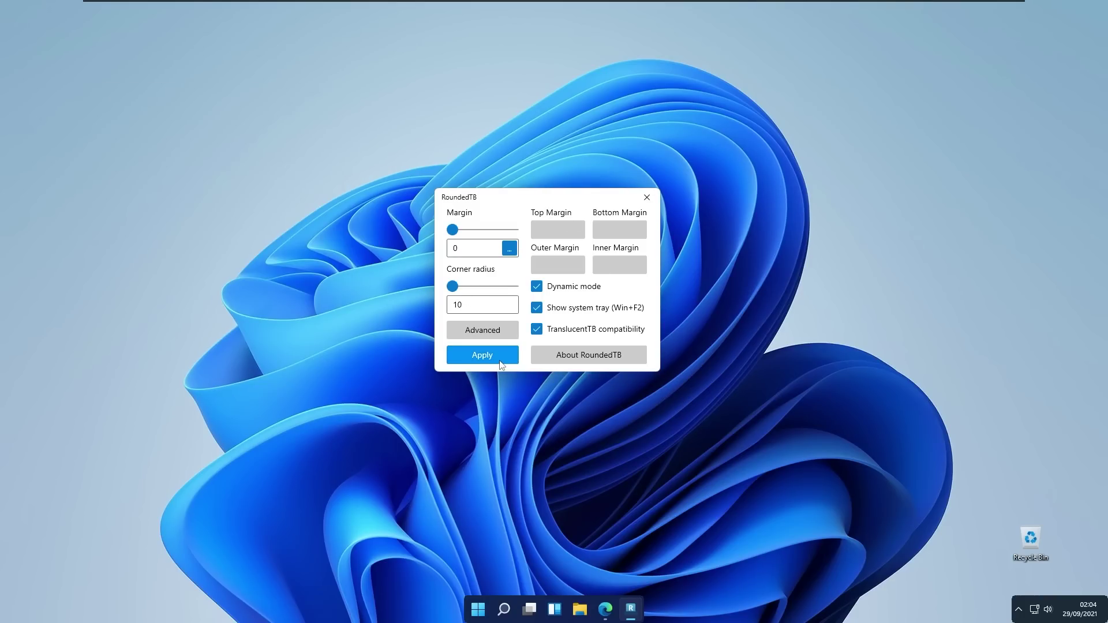
# Step: Move RoundedTB's tray icon onto the taskbar and set it to Run at startup
pyautogui.click(1018, 609)
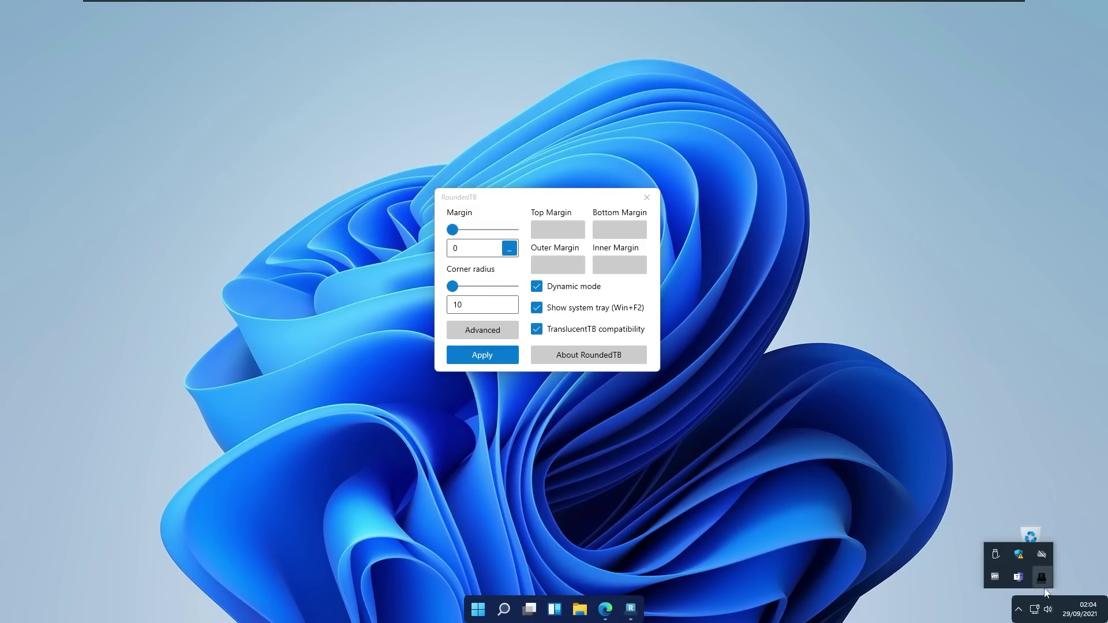
pyautogui.moveTo(1042, 578); pyautogui.dragTo(1019, 609)
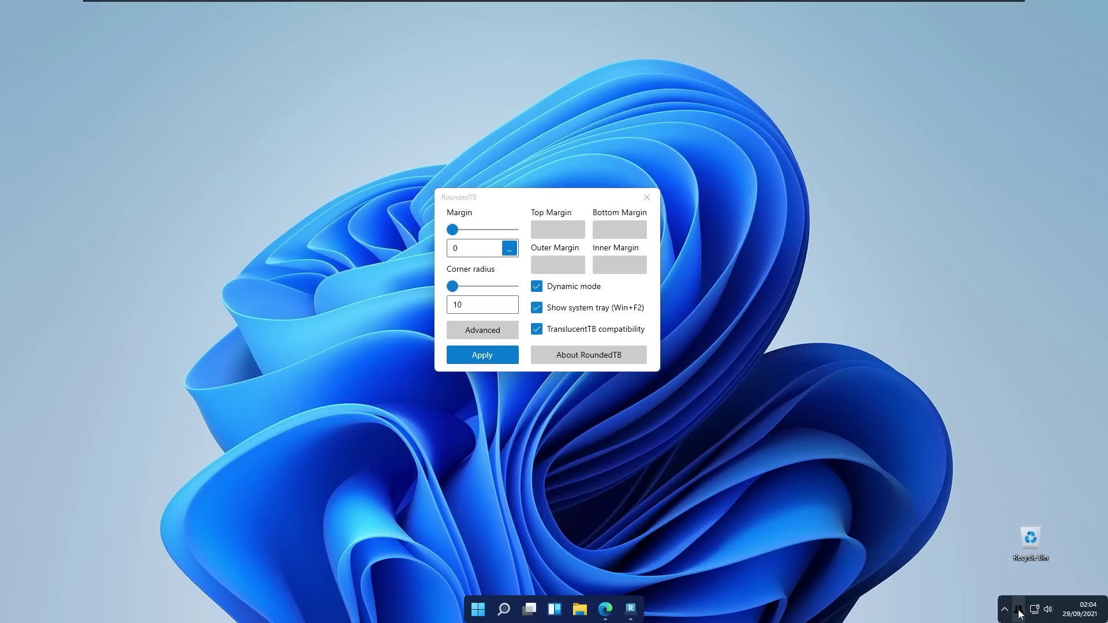
pyautogui.rightClick(1018, 611)
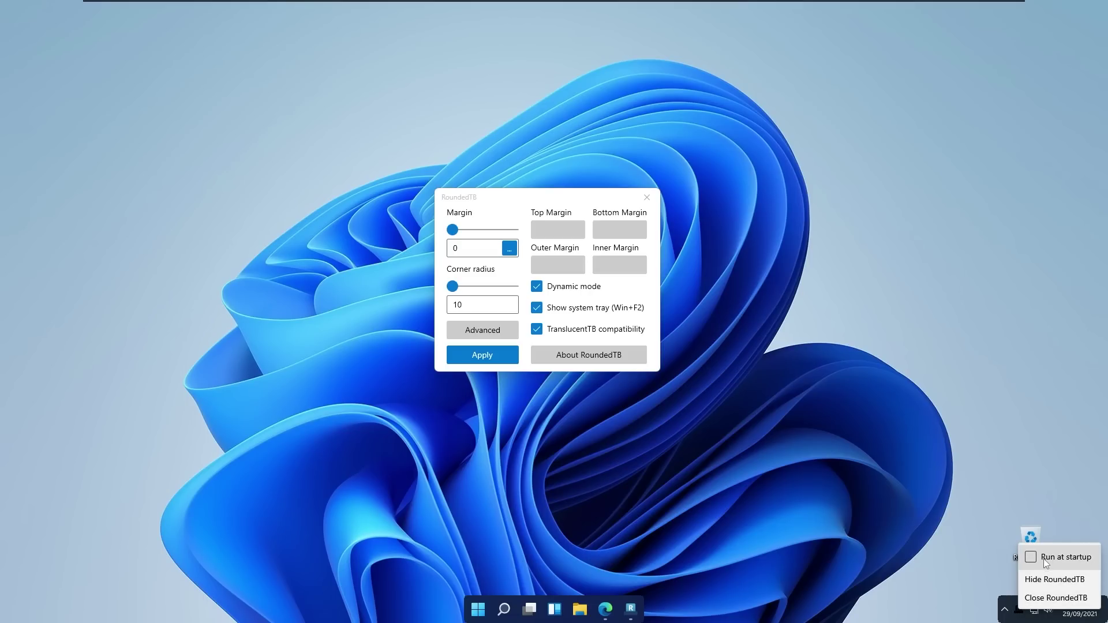
pyautogui.click(1065, 559)
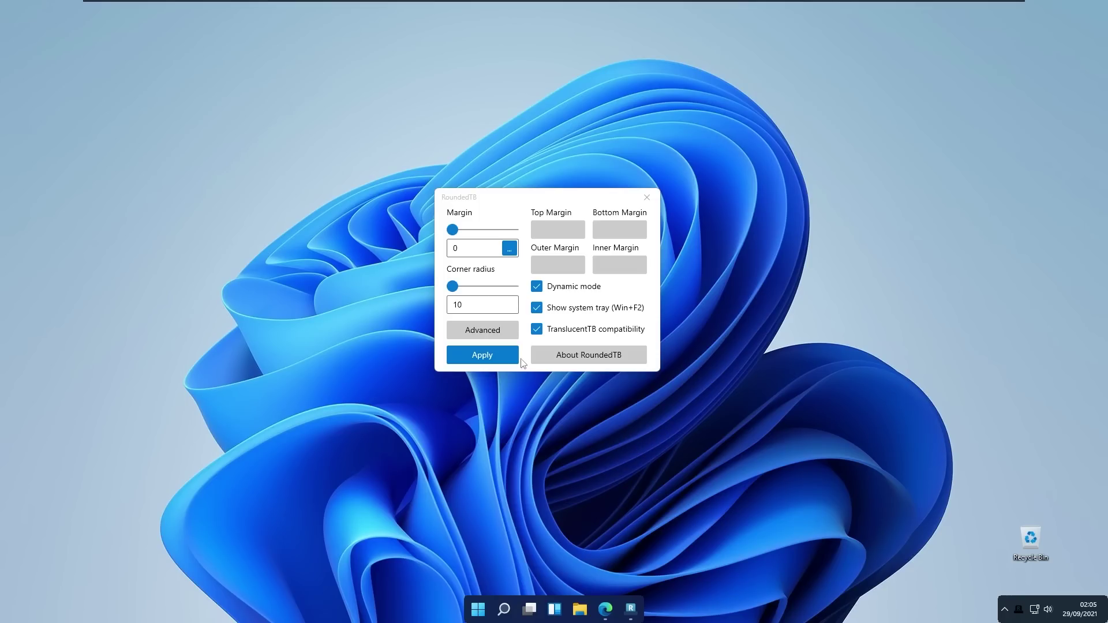
pyautogui.click(500, 359)
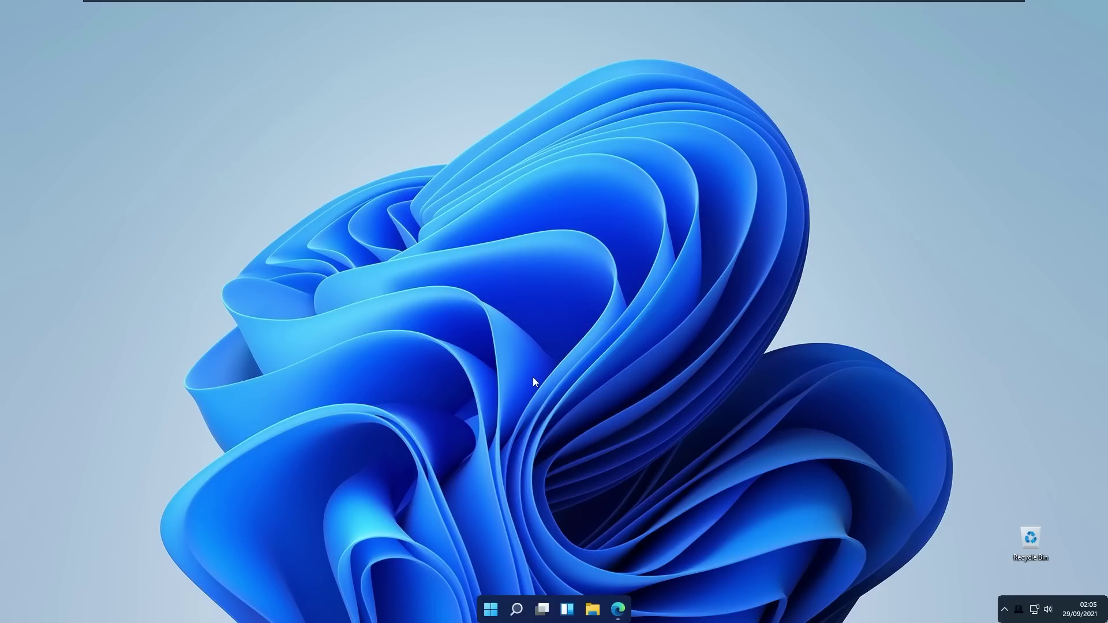
pyautogui.click(490, 606)
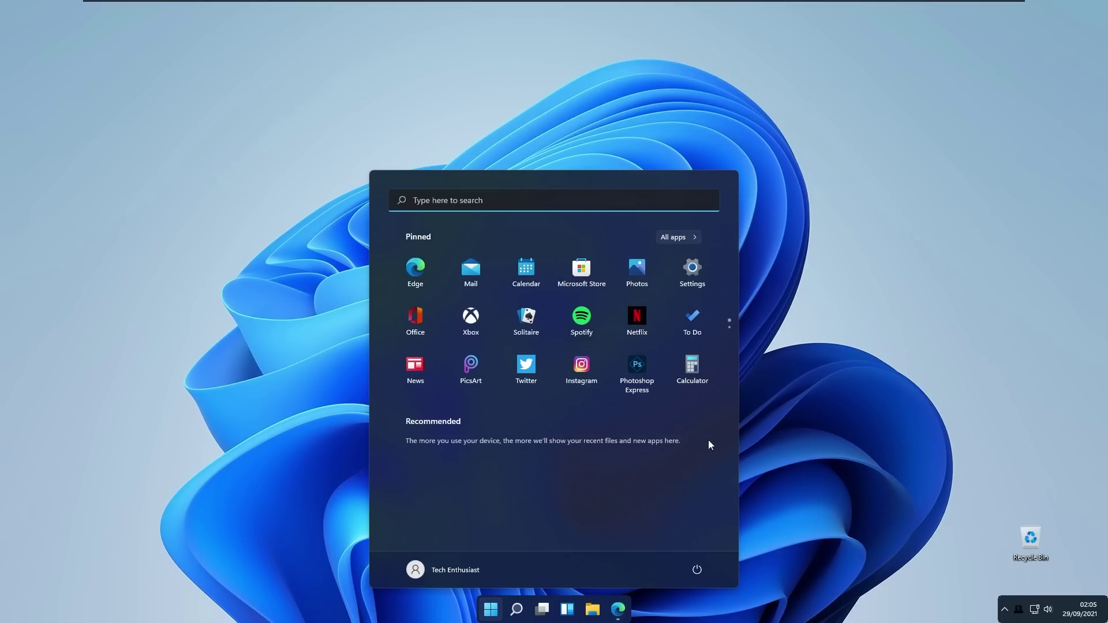
pyautogui.click(706, 272)
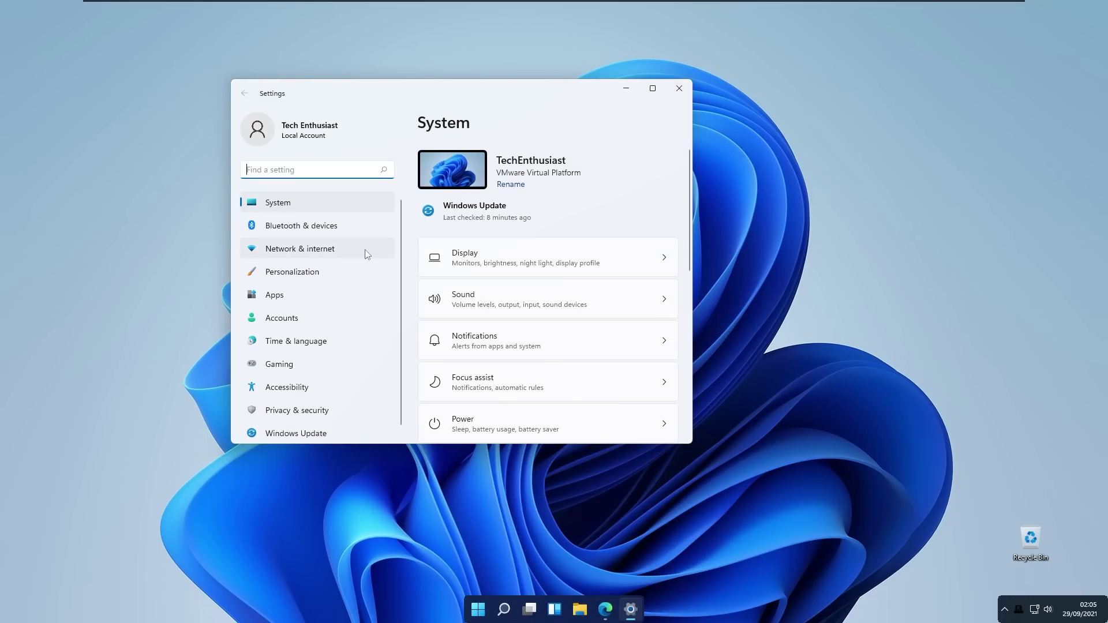
pyautogui.click(365, 279)
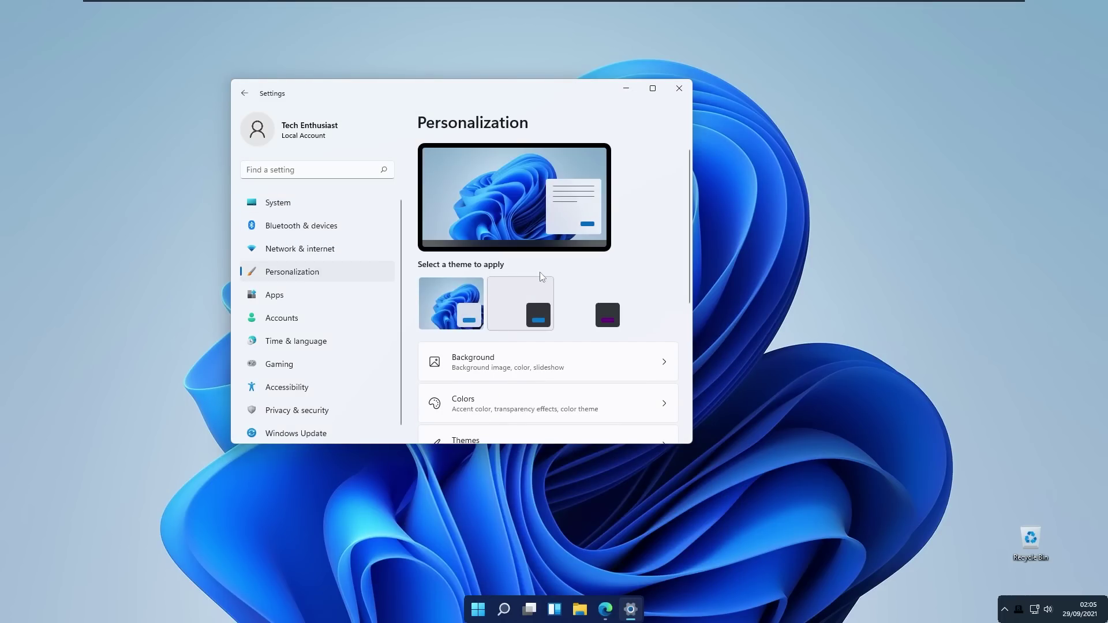
pyautogui.scroll(-5, 556, 312)
pyautogui.scroll(-1, 554, 333)
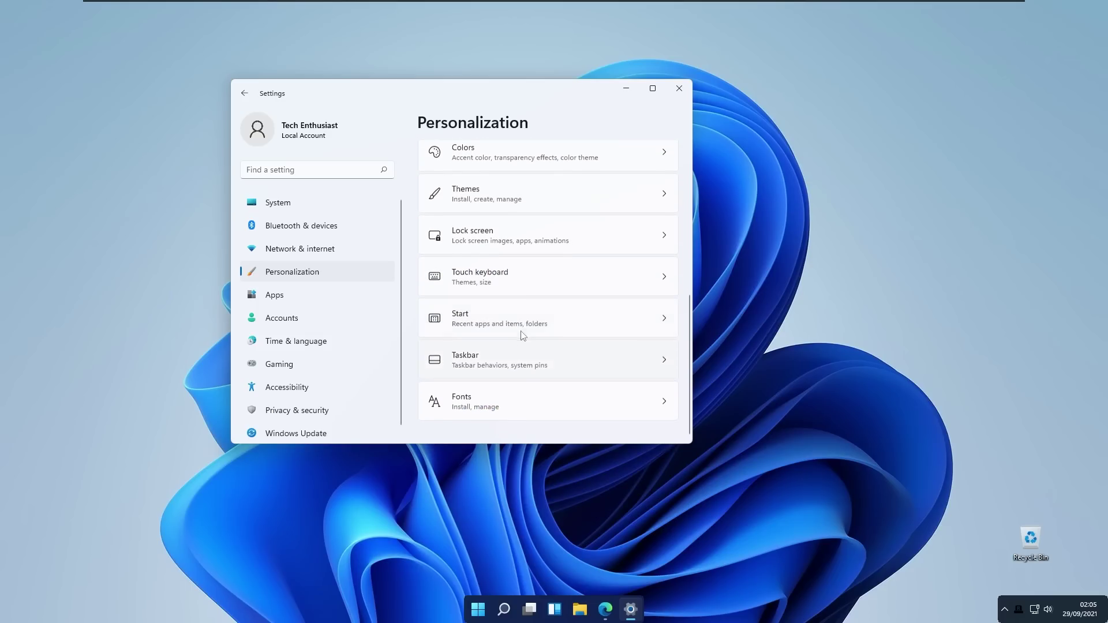
pyautogui.click(536, 363)
pyautogui.scroll(-3, 542, 326)
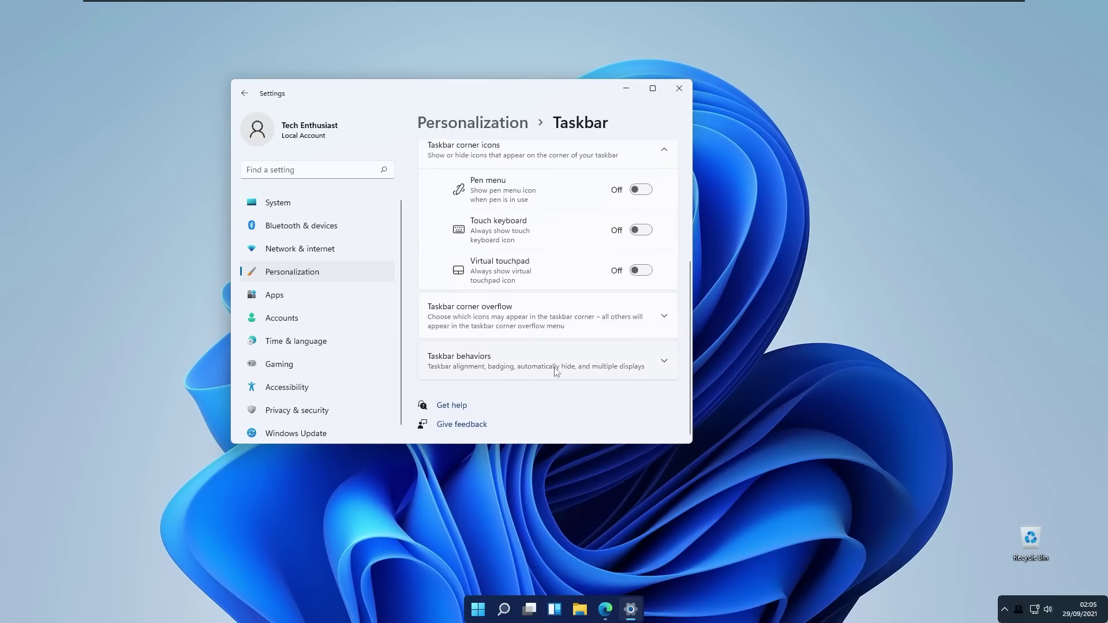
pyautogui.click(560, 364)
pyautogui.scroll(-2, 522, 343)
pyautogui.click(520, 333)
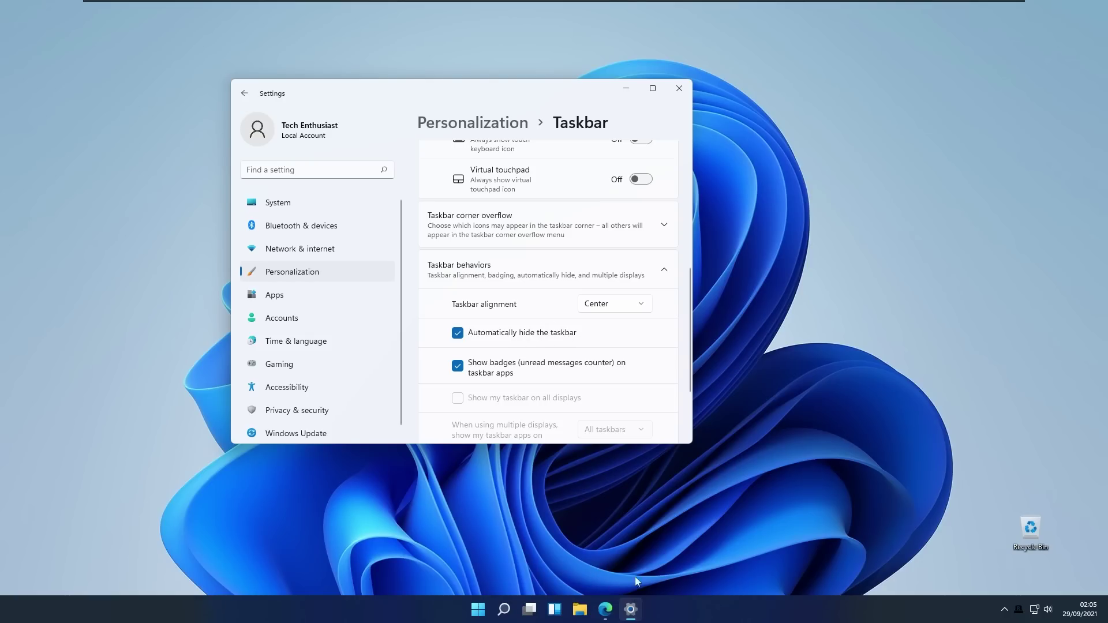
pyautogui.moveTo(676, 615)
pyautogui.click(522, 339)
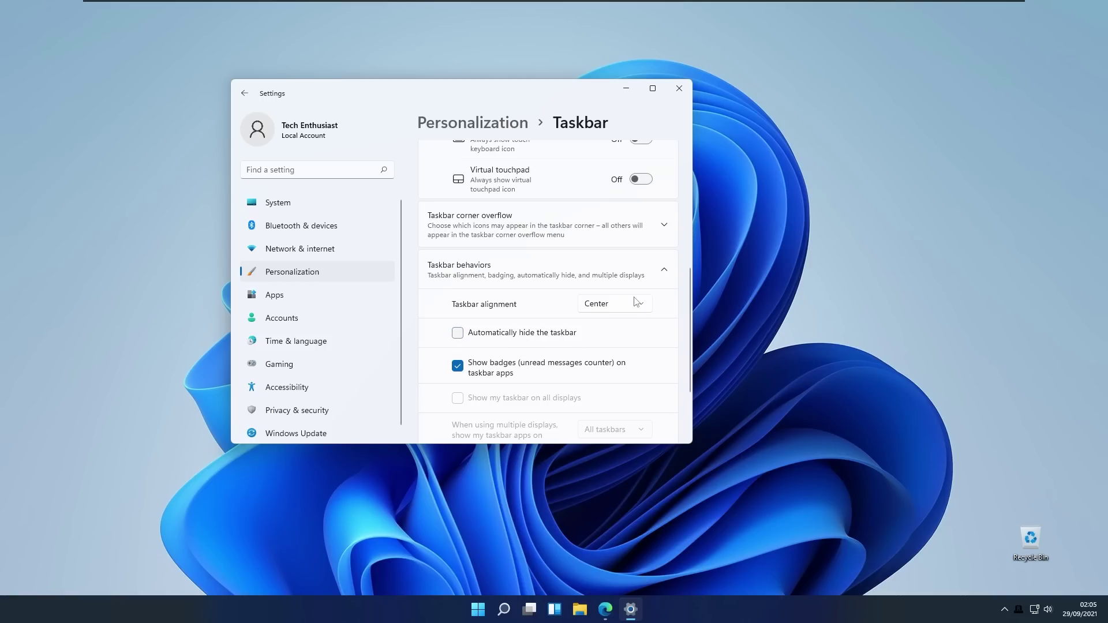
pyautogui.click(678, 88)
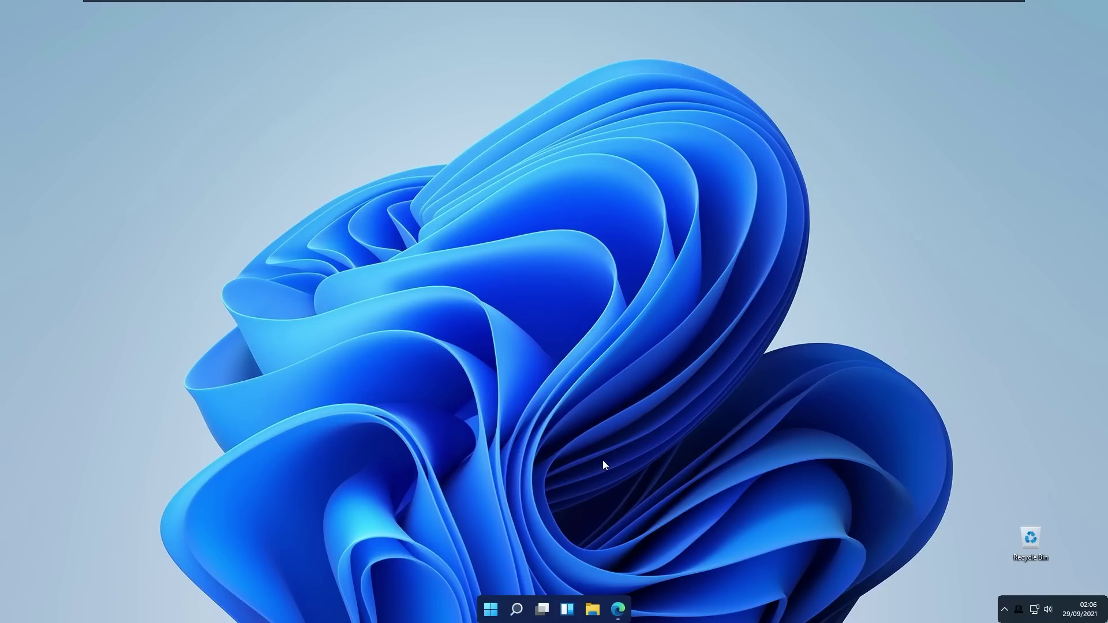
pyautogui.click(618, 608)
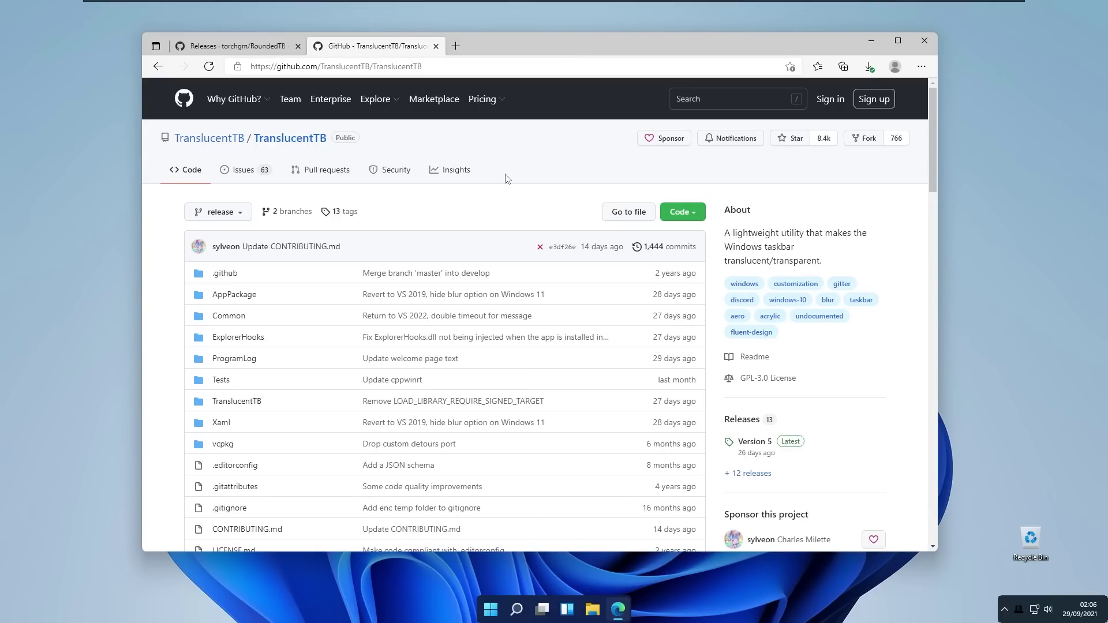
pyautogui.rightClick(1018, 609)
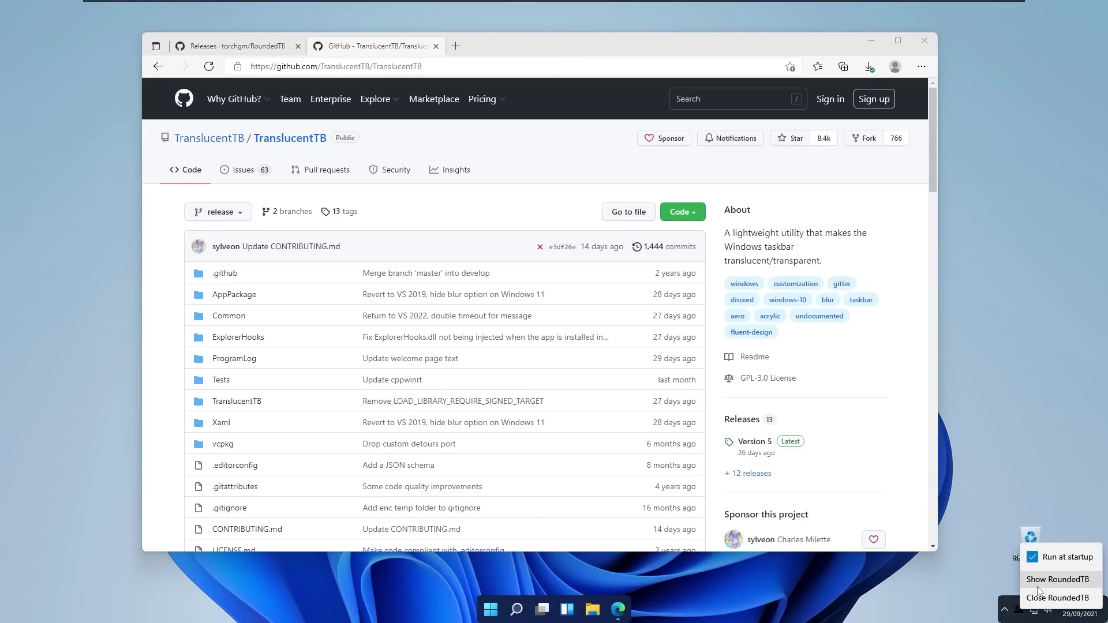
pyautogui.click(1044, 584)
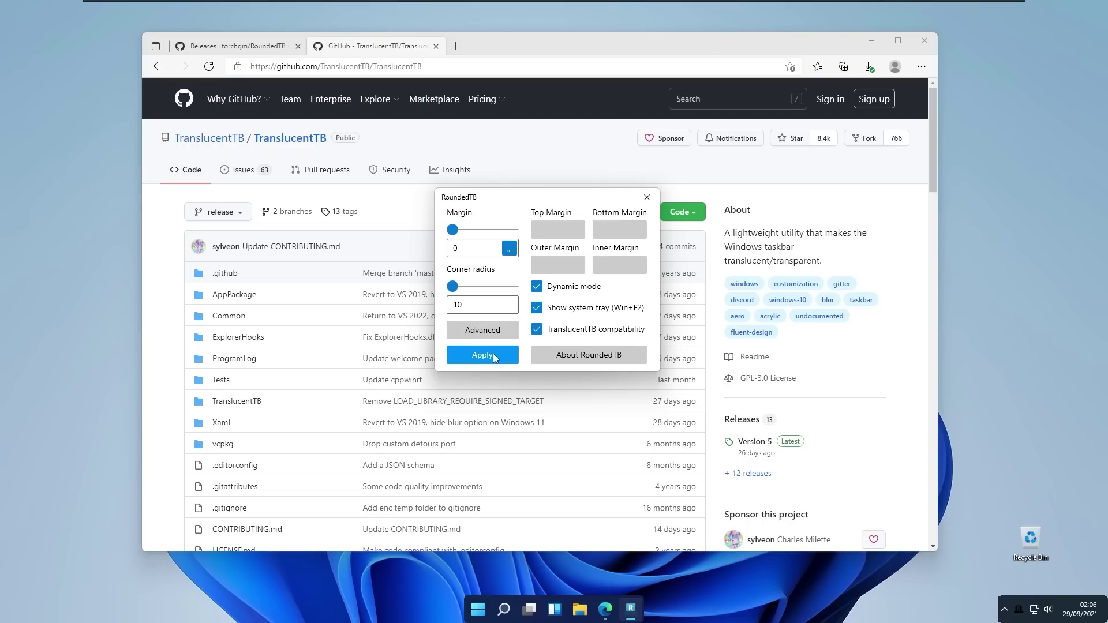
pyautogui.click(647, 196)
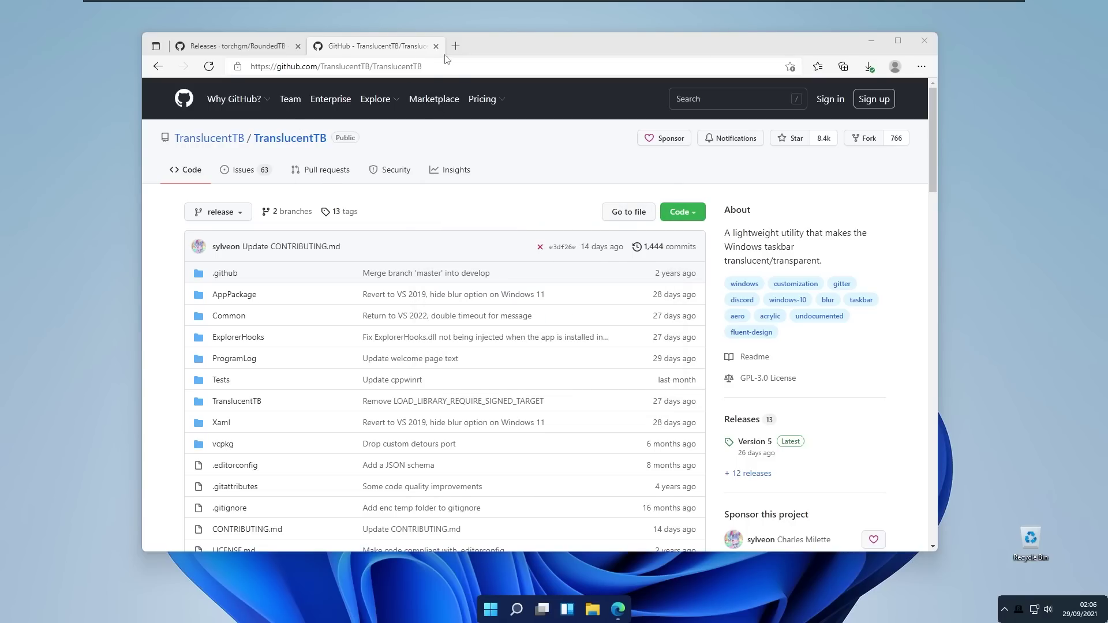
# Step: Scroll through the TranslucentTB README and open its Releases page
pyautogui.scroll(-3, 496, 276)
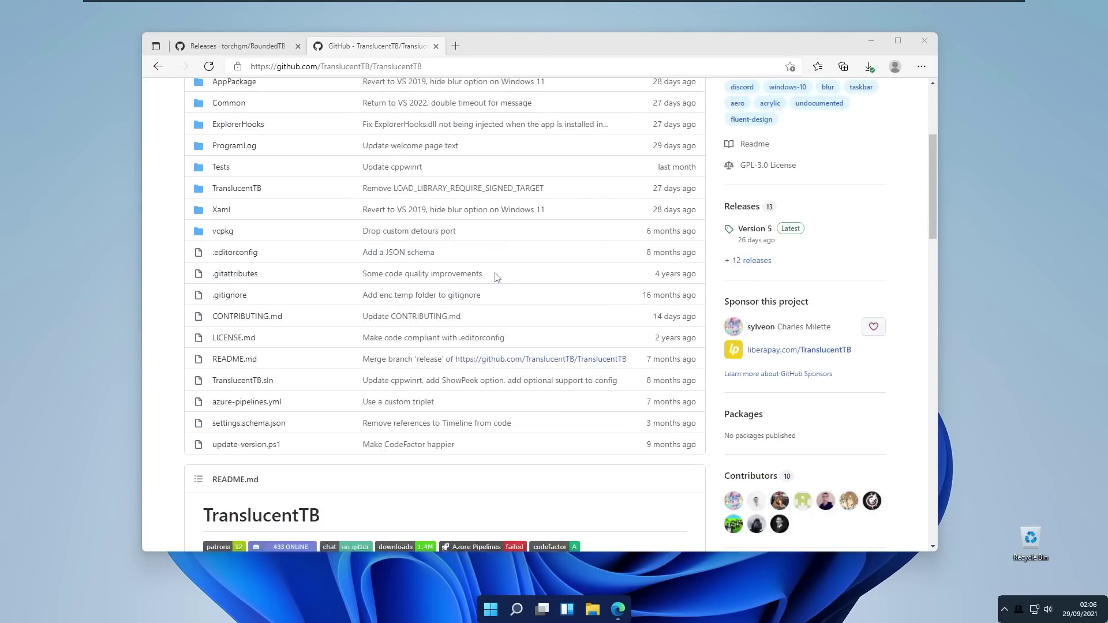
pyautogui.scroll(-5, 496, 277)
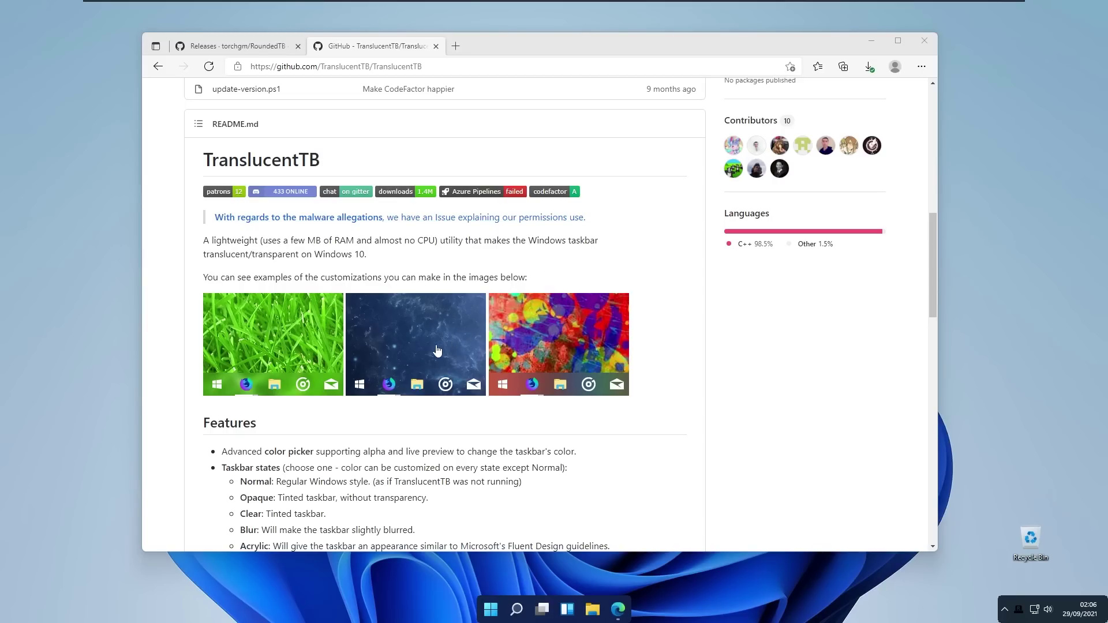
pyautogui.scroll(-4, 455, 370)
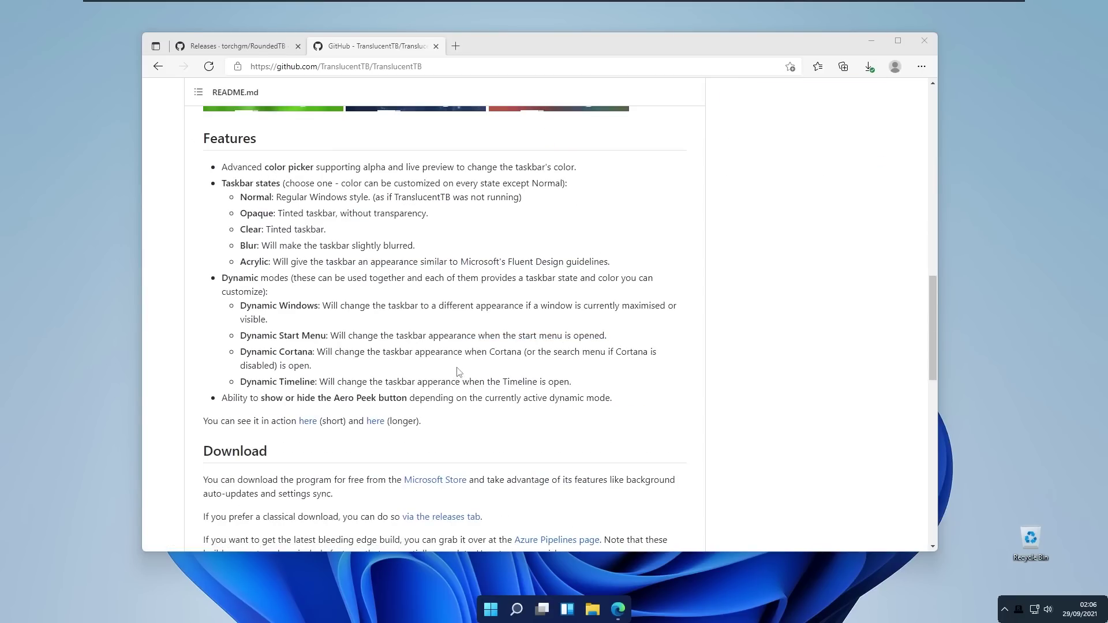
pyautogui.scroll(1, 459, 372)
pyautogui.scroll(-4, 438, 232)
pyautogui.scroll(15, 583, 301)
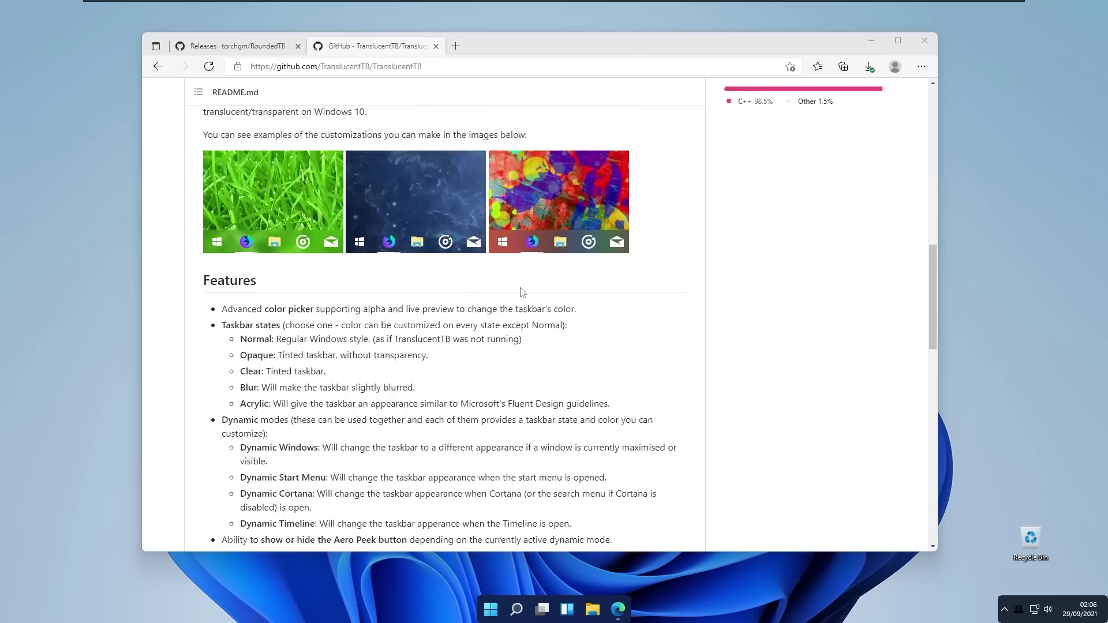
pyautogui.scroll(3, 651, 273)
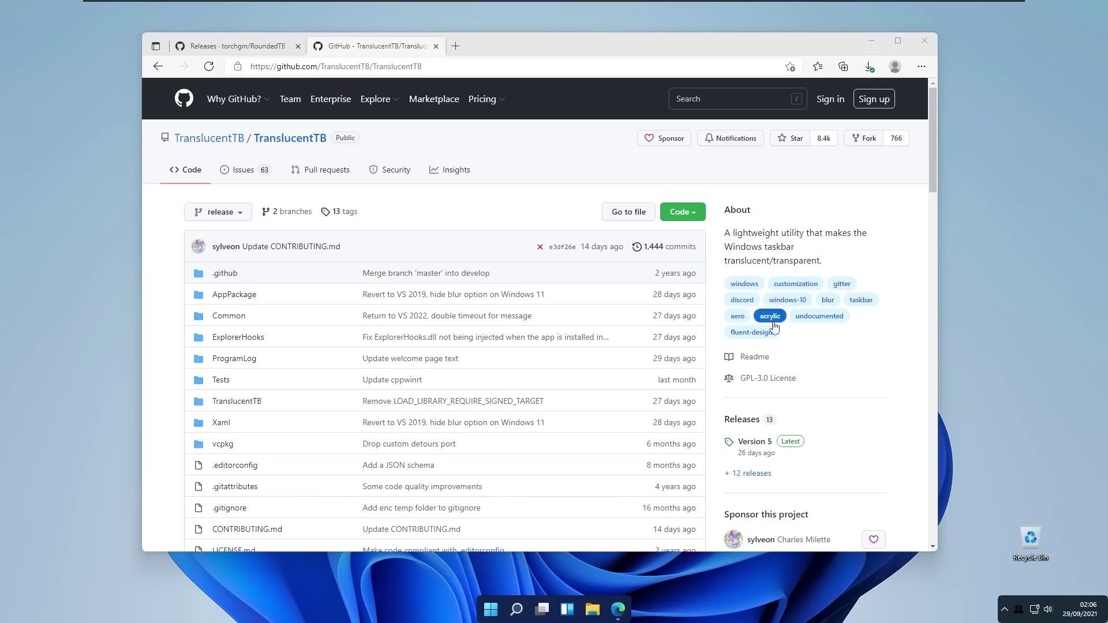
pyautogui.click(742, 420)
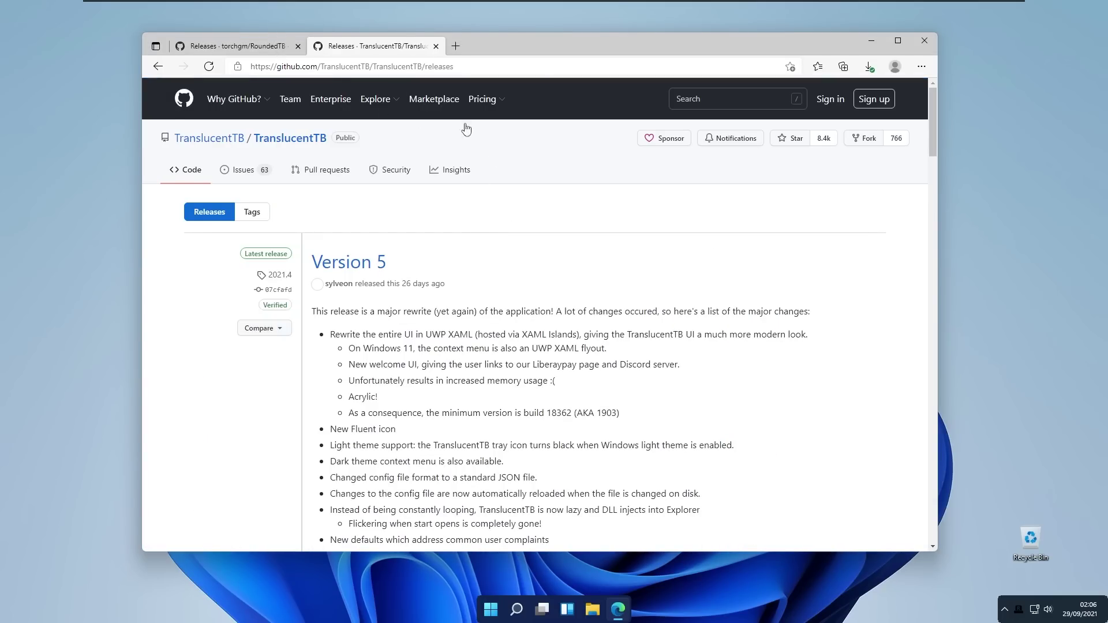
# Step: Download TranslucentTB.appinstaller from the Version 5 release assets
pyautogui.scroll(-7, 470, 128)
pyautogui.scroll(-3, 481, 285)
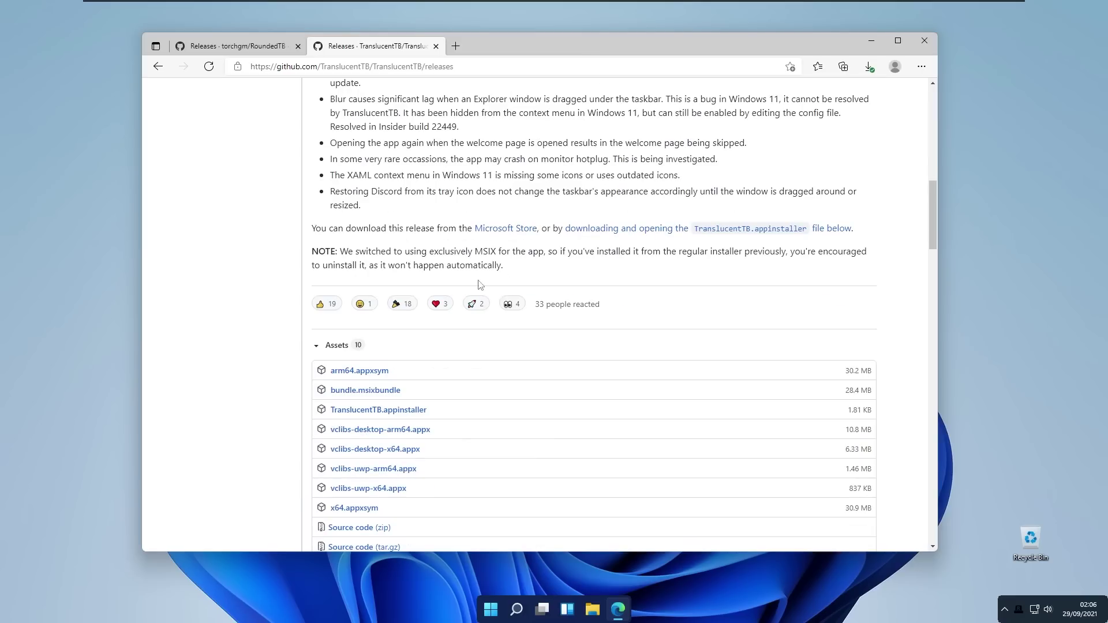
pyautogui.click(418, 413)
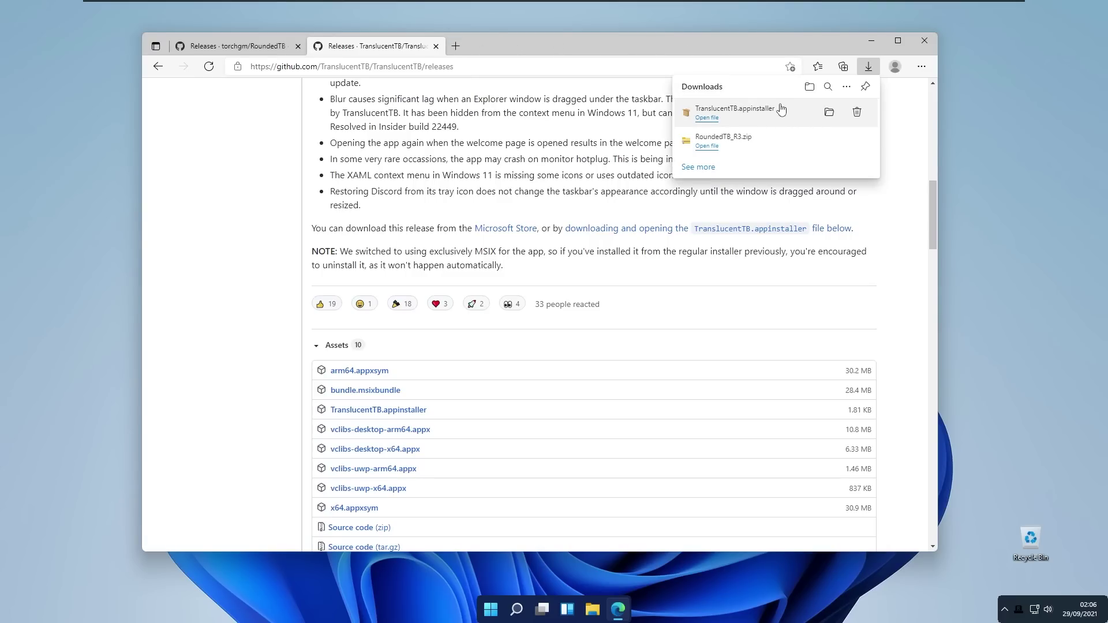
# Step: Install TranslucentTB from the downloaded appinstaller, then dismiss its welcome screen and notification
pyautogui.click(779, 114)
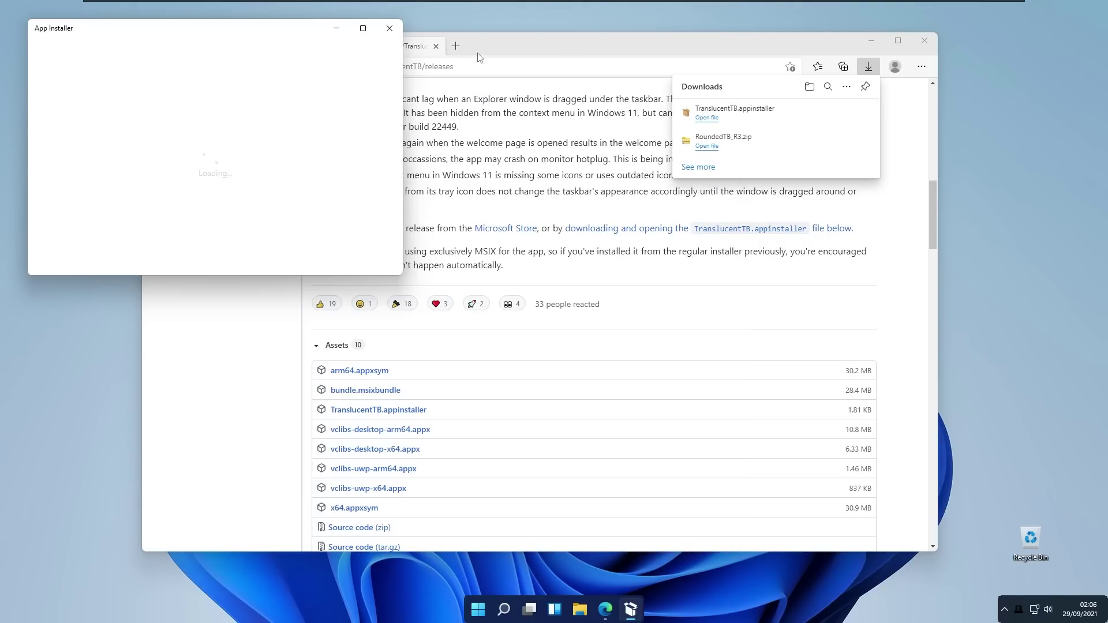
pyautogui.click(354, 232)
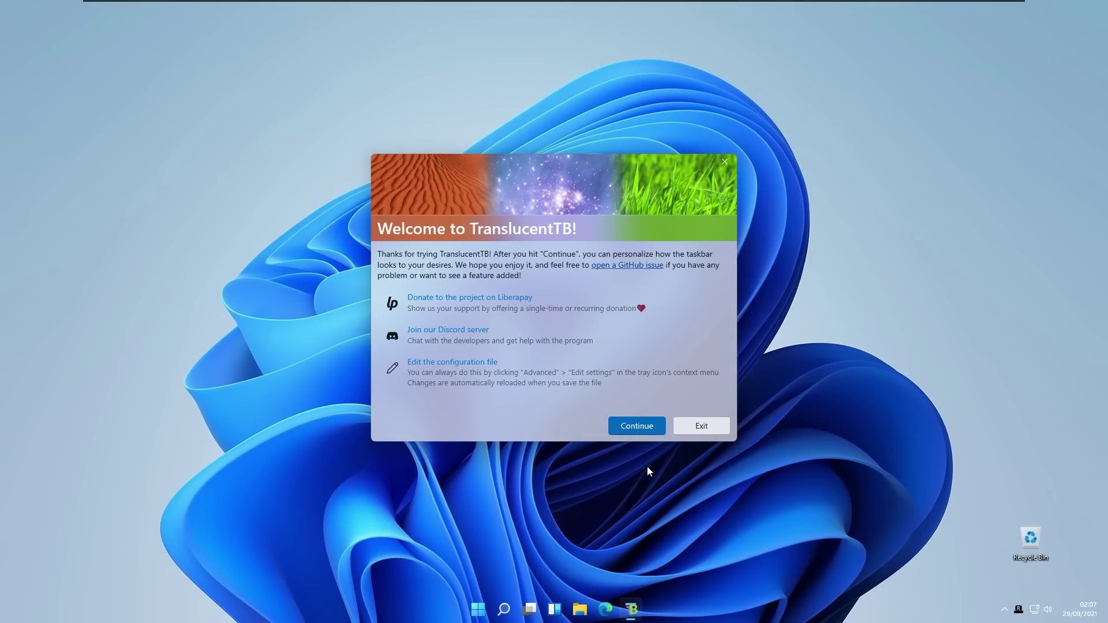
pyautogui.click(638, 427)
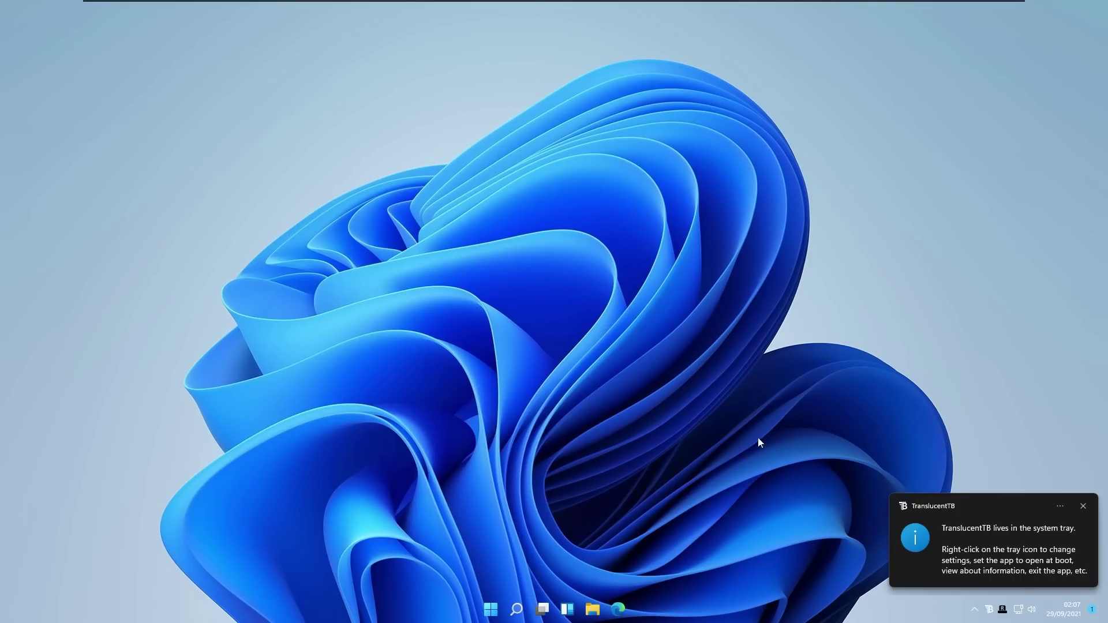
pyautogui.click(1083, 506)
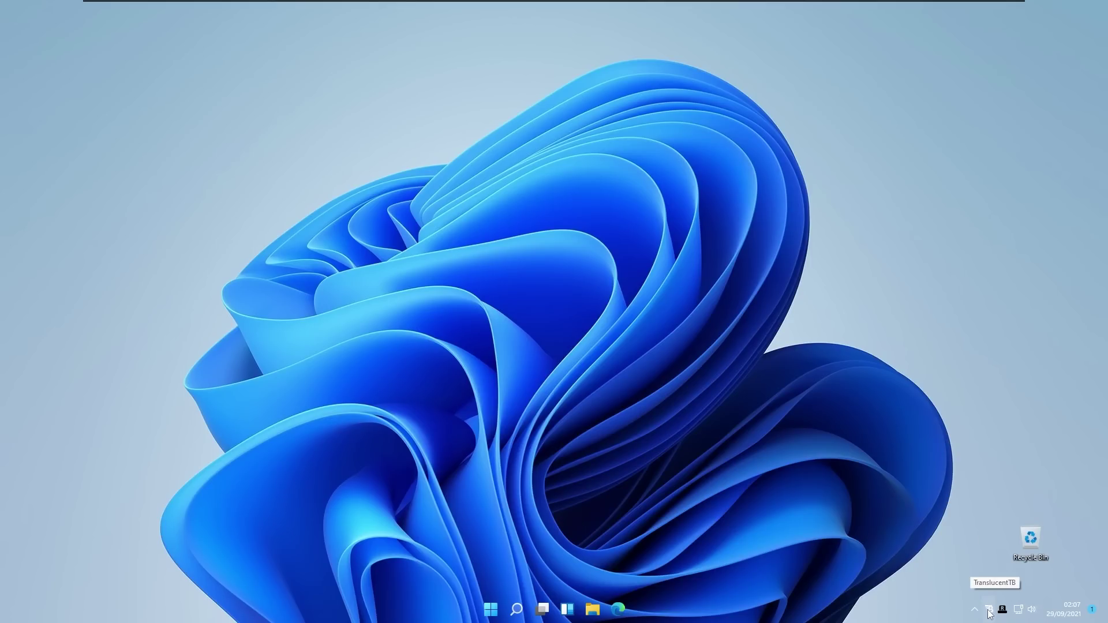
# Step: Set the desktop taskbar style to Normal from TranslucentTB's tray menu
pyautogui.rightClick(988, 611)
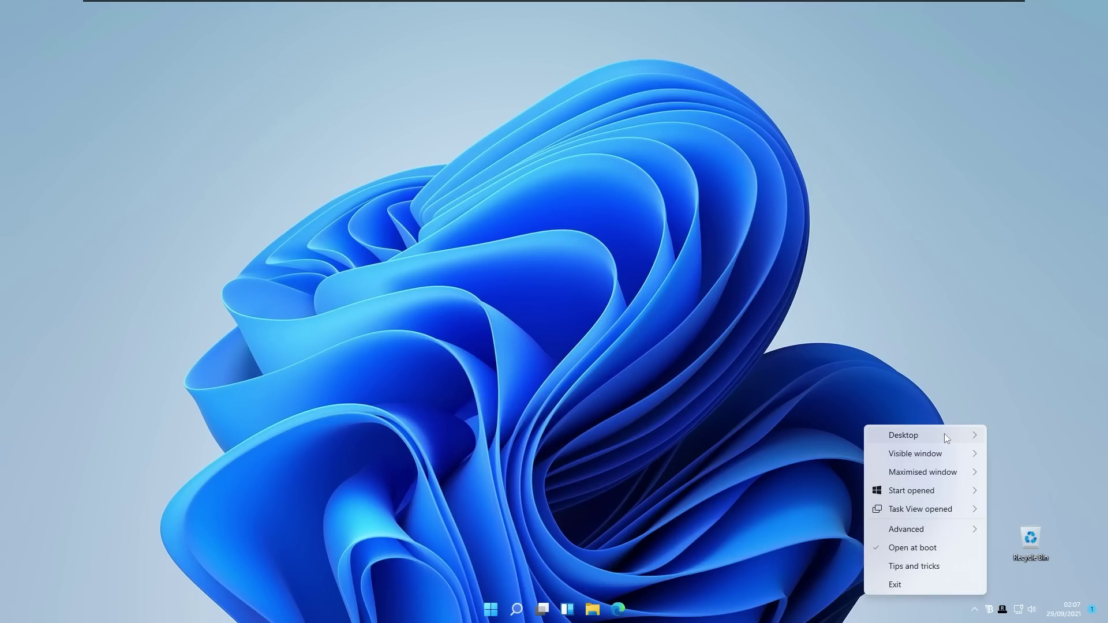
pyautogui.moveTo(946, 437)
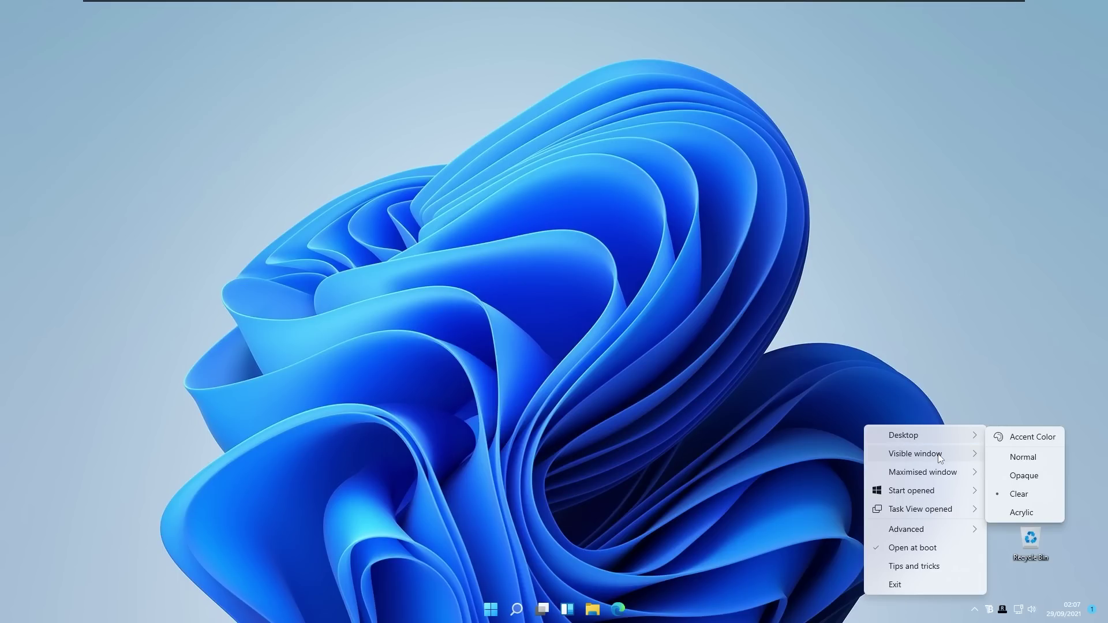
pyautogui.moveTo(939, 458)
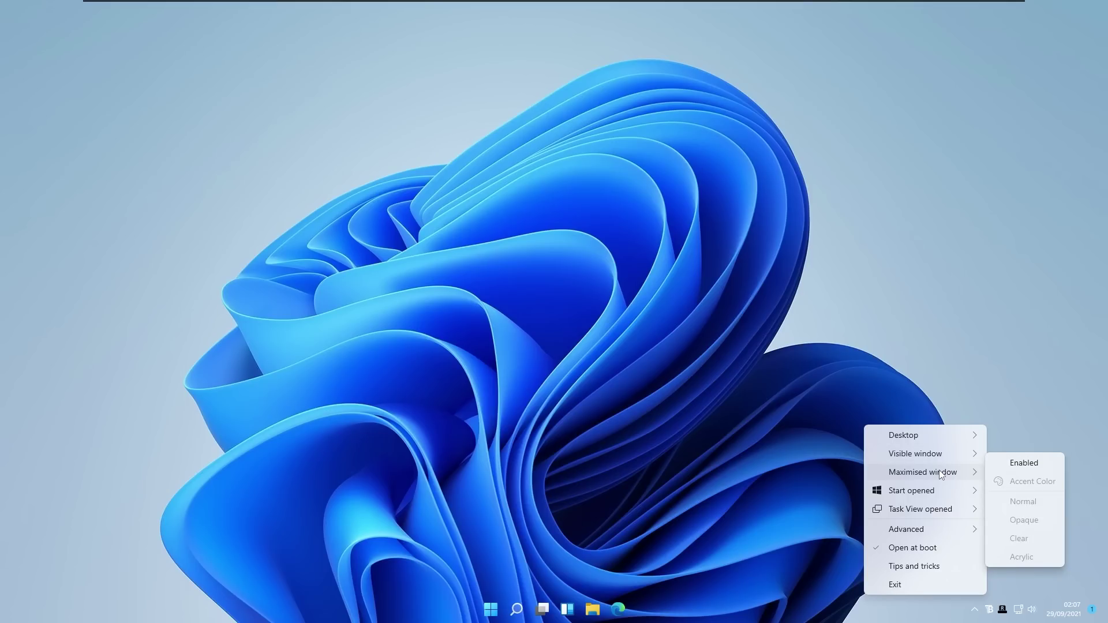
pyautogui.moveTo(934, 494)
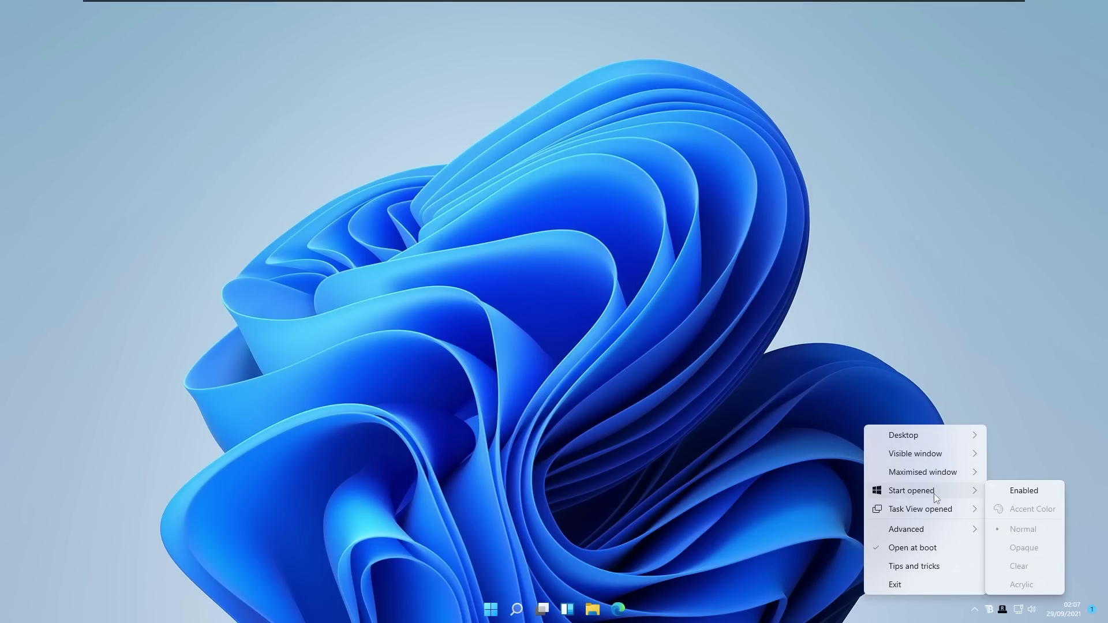
pyautogui.moveTo(937, 513)
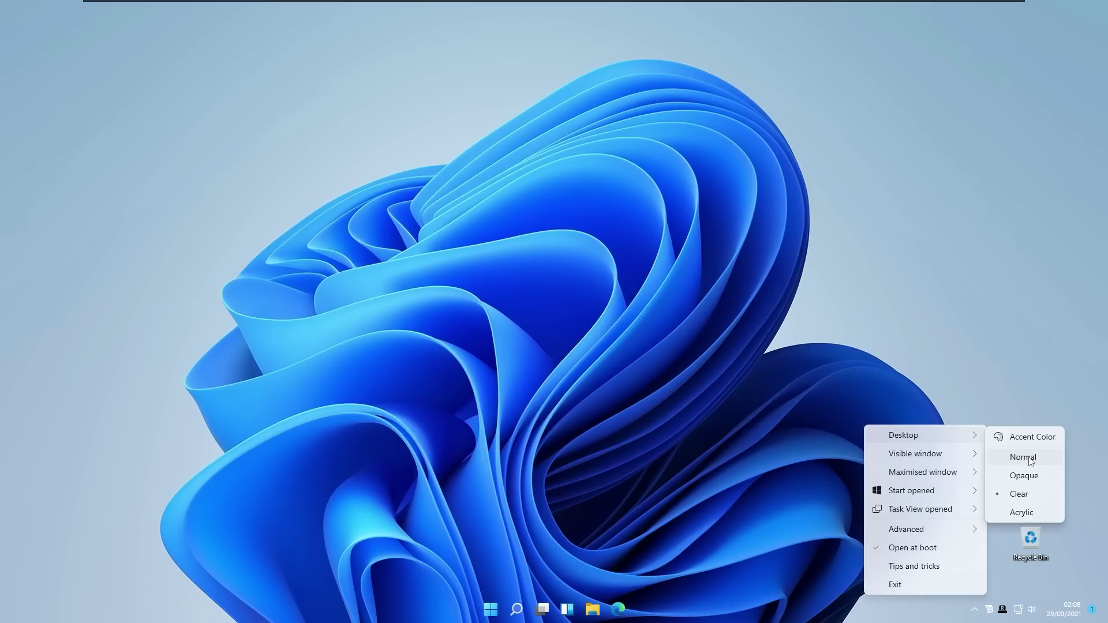
pyautogui.click(1024, 457)
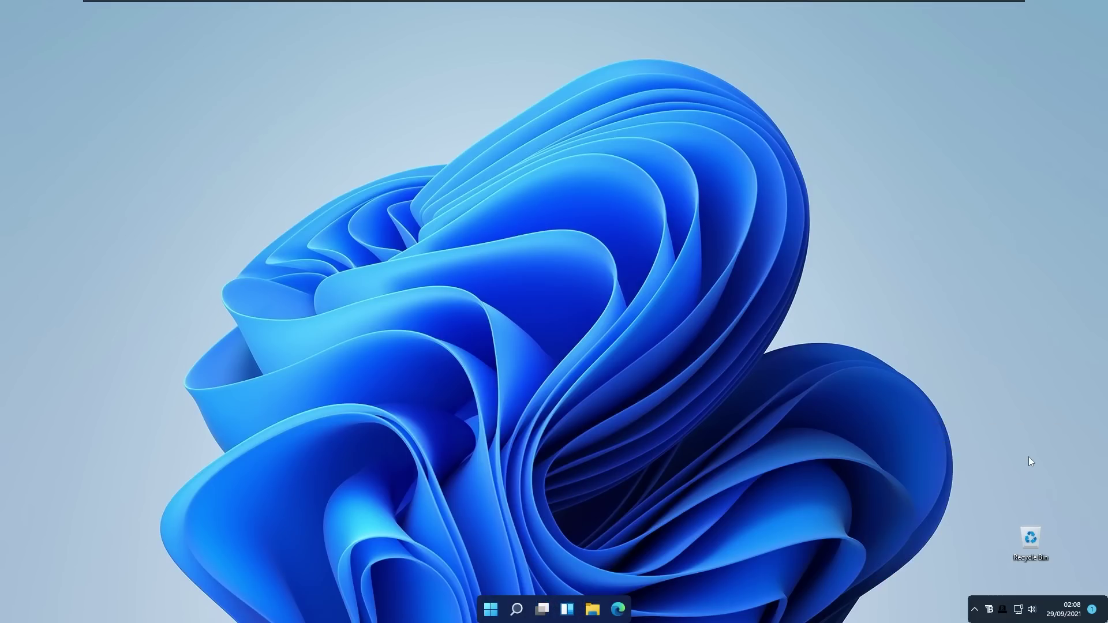
# Step: Switch the desktop taskbar style to Opaque, then to Clear
pyautogui.click(990, 611)
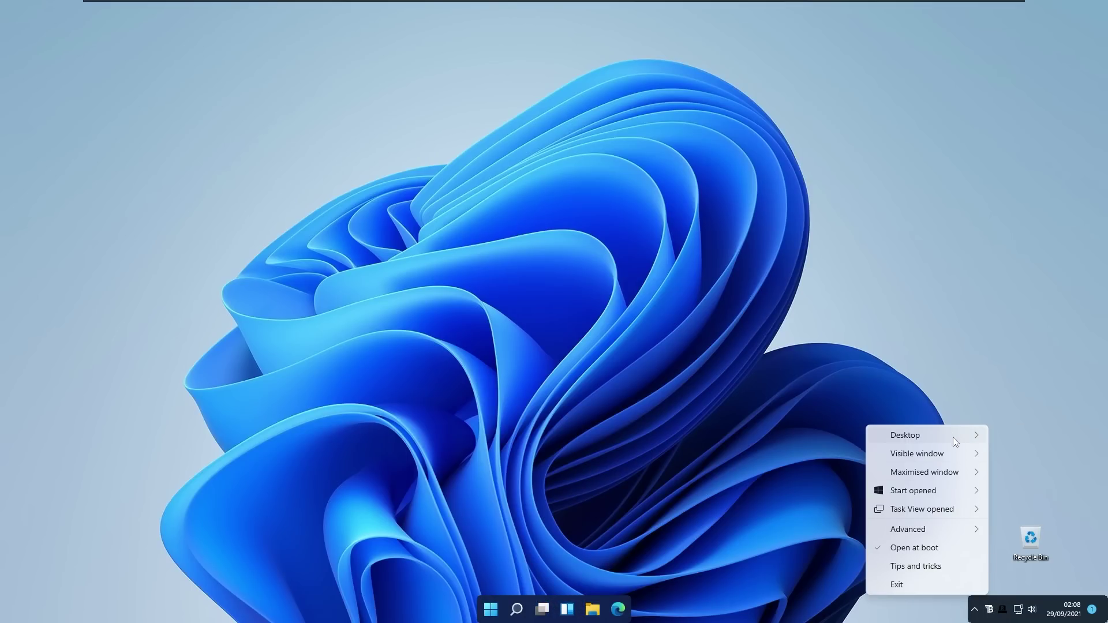
pyautogui.moveTo(953, 437)
pyautogui.click(1013, 475)
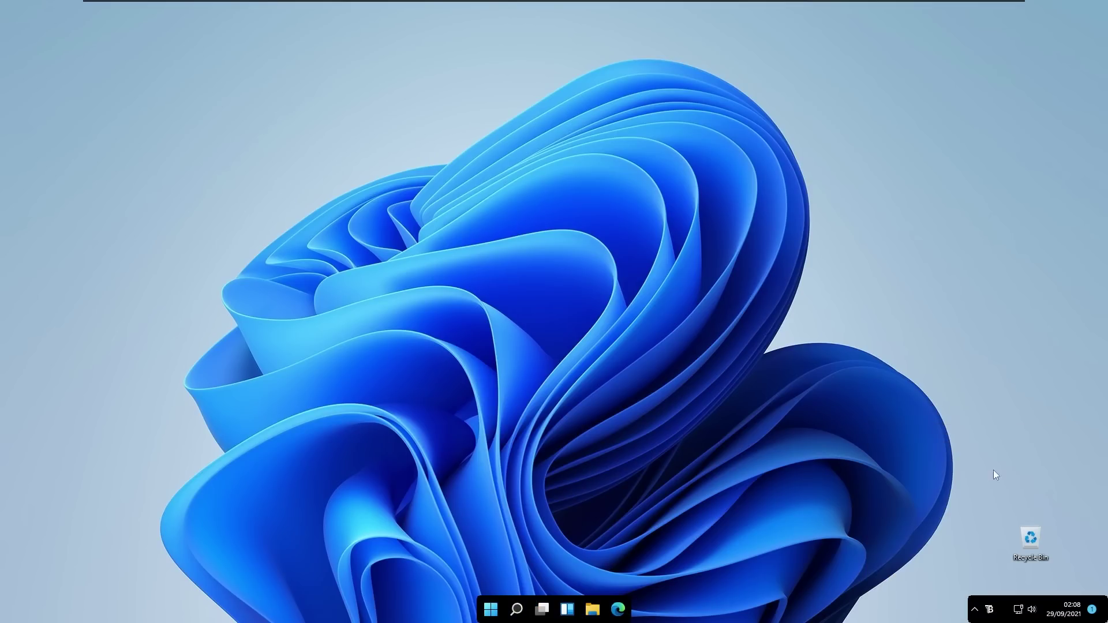
pyautogui.click(990, 604)
pyautogui.moveTo(956, 437)
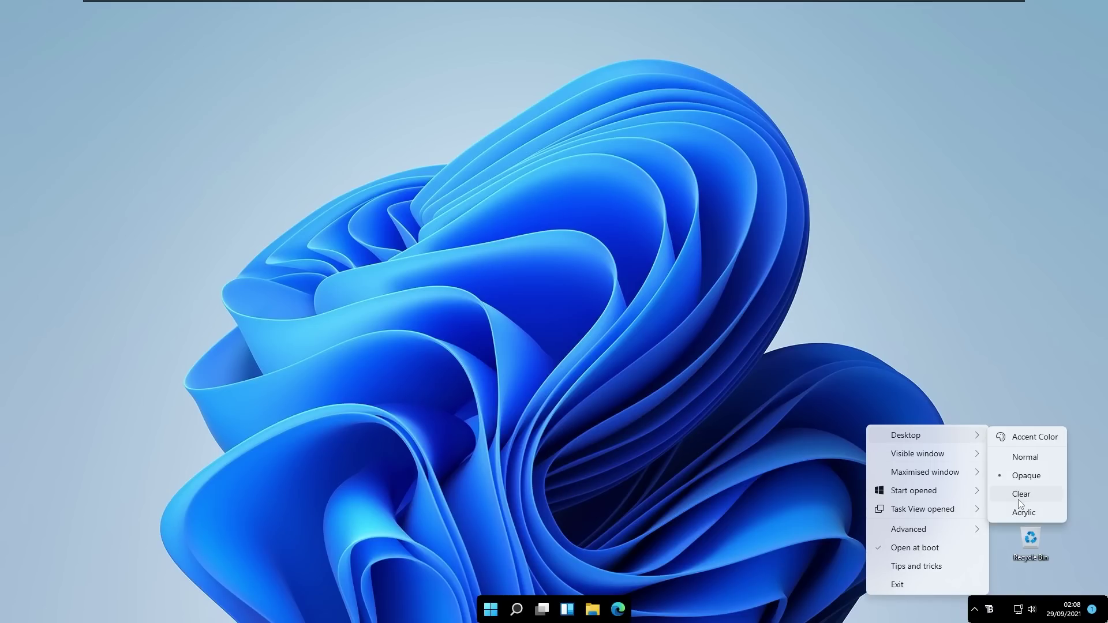
pyautogui.click(1018, 497)
# Step: Switch the desktop taskbar style to Acrylic, then back to Normal
pyautogui.click(990, 610)
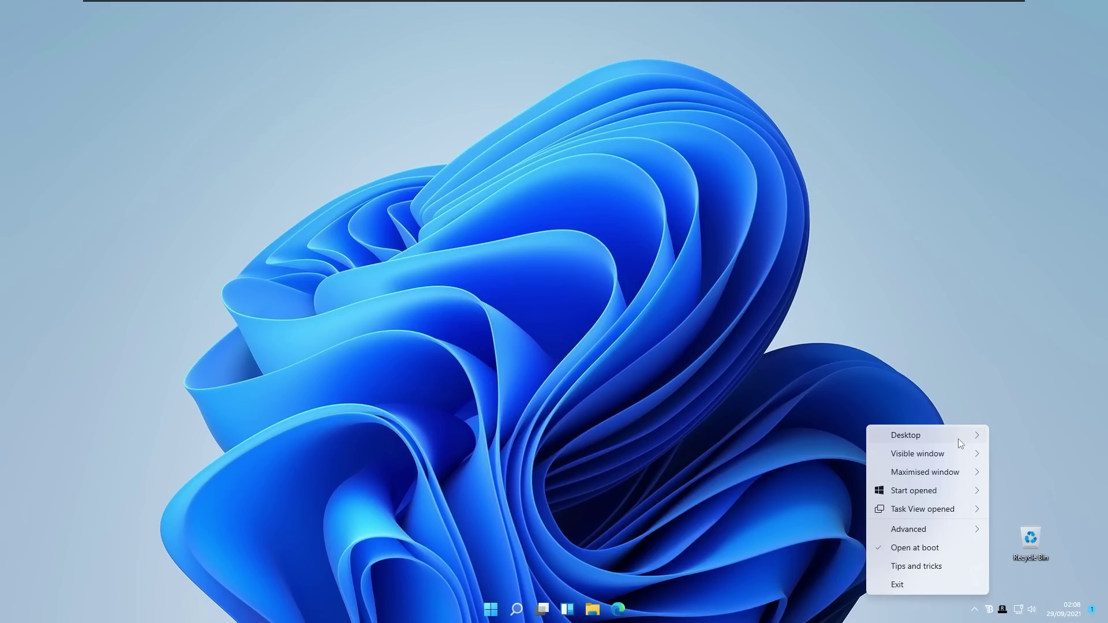
pyautogui.click(1046, 507)
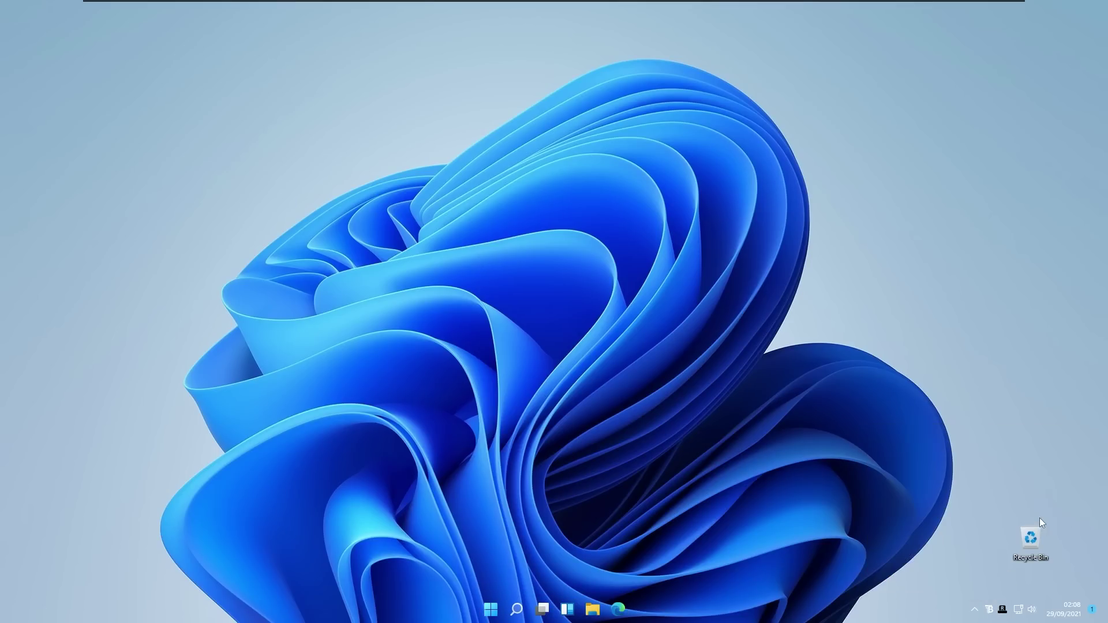
pyautogui.click(989, 610)
pyautogui.moveTo(958, 434)
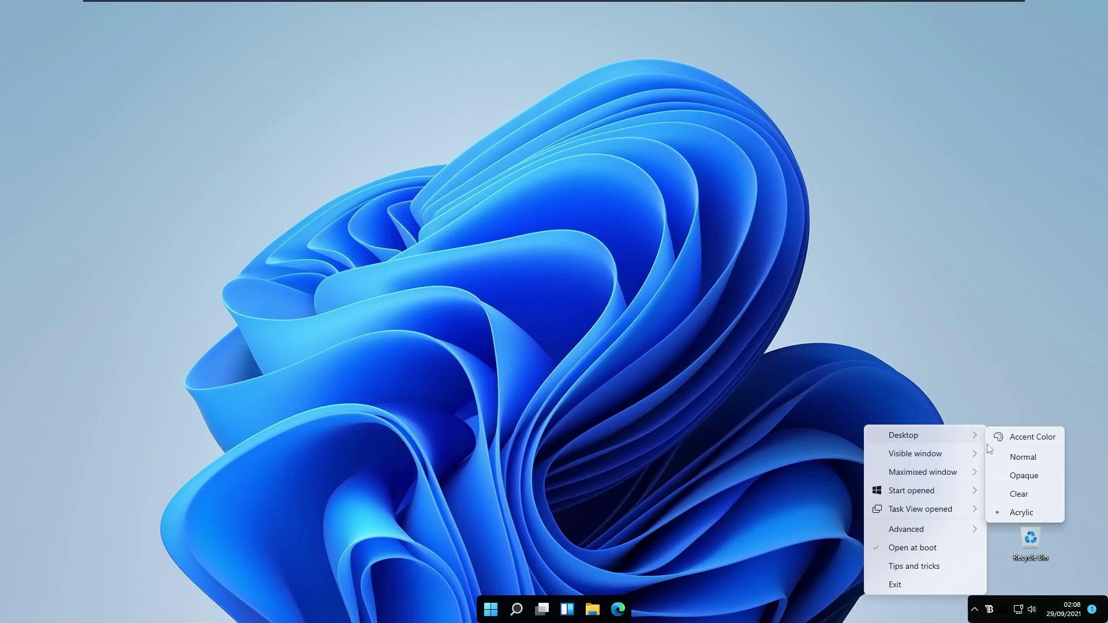
pyautogui.click(1037, 462)
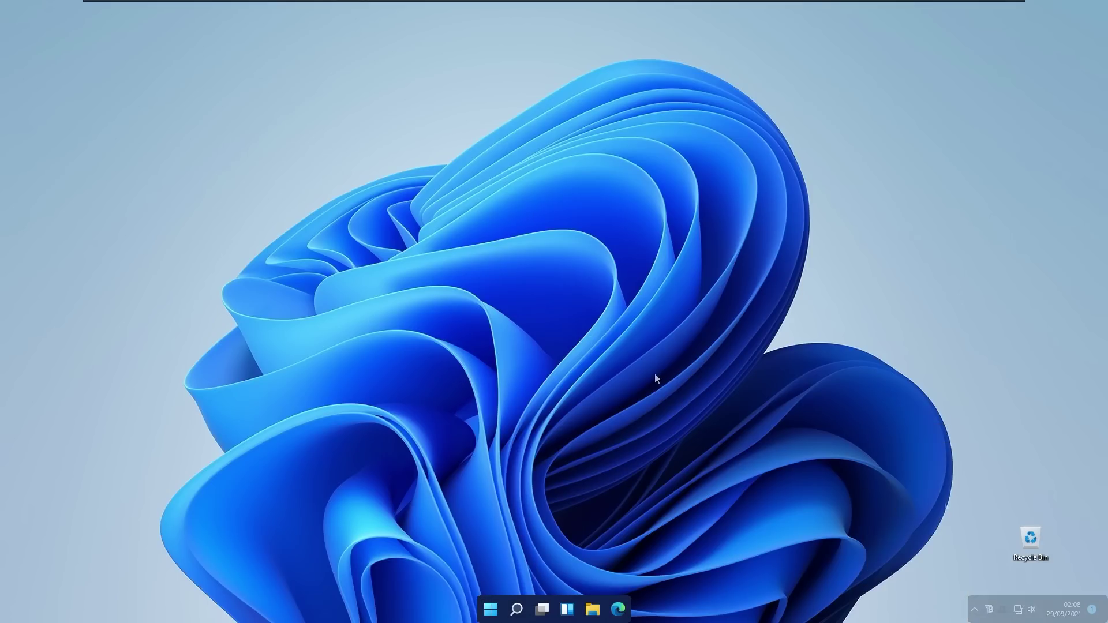